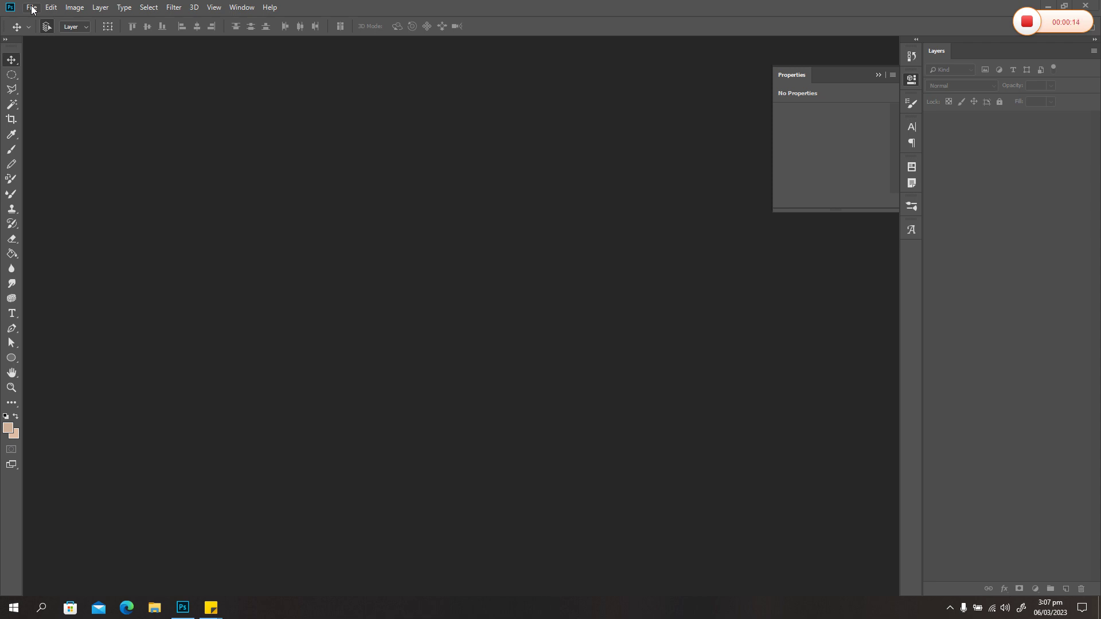
Open the hand-drawn senior high school logo sketch, the JPG whose name begins with 334923595, from the Downloads folder.
{"action": "left_click", "coordinate": [32, 8]}
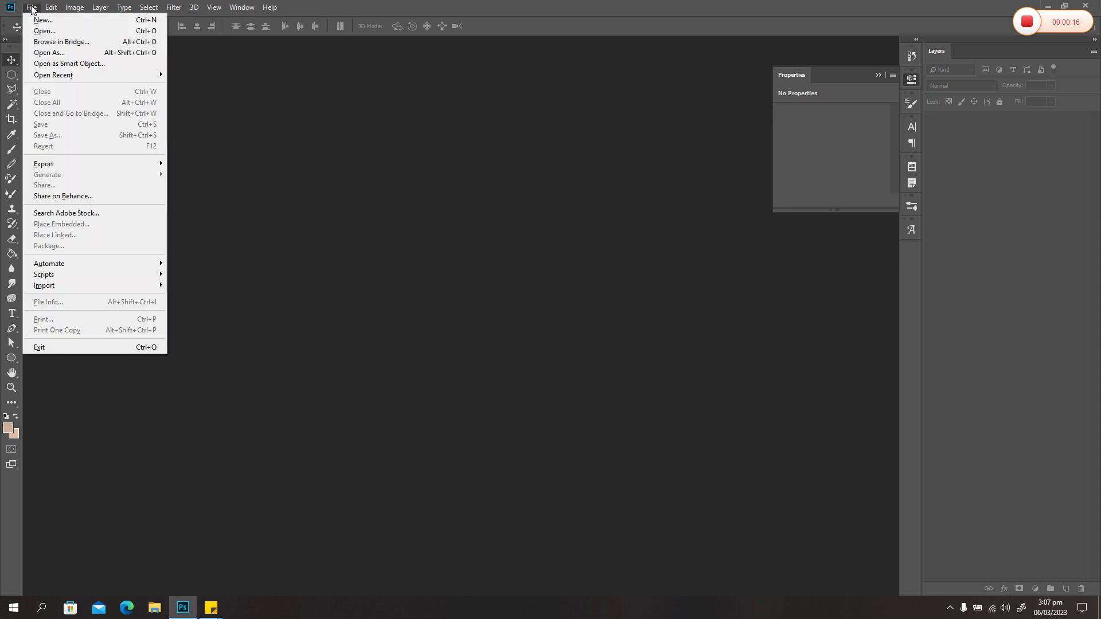
{"action": "left_click", "coordinate": [39, 31]}
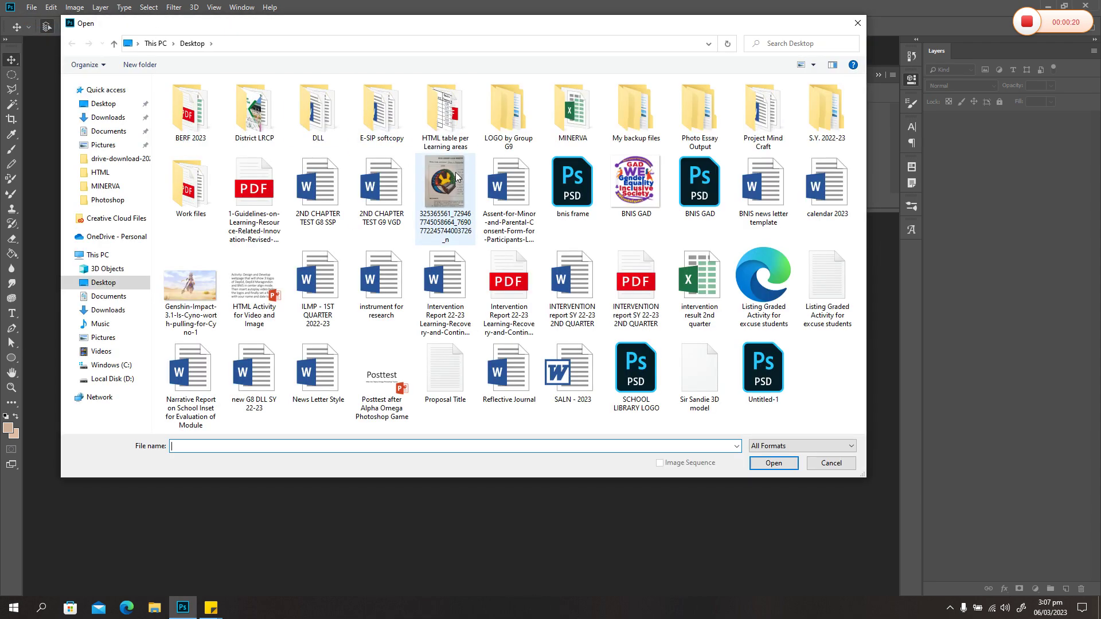
{"action": "left_click", "coordinate": [104, 117]}
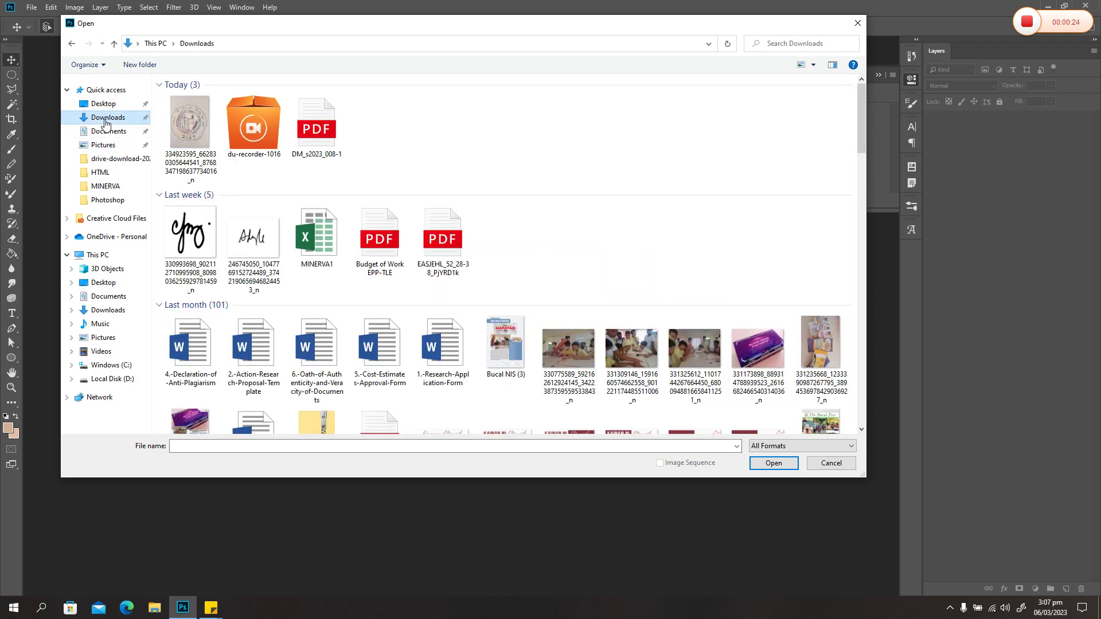
{"action": "double_click", "coordinate": [190, 124]}
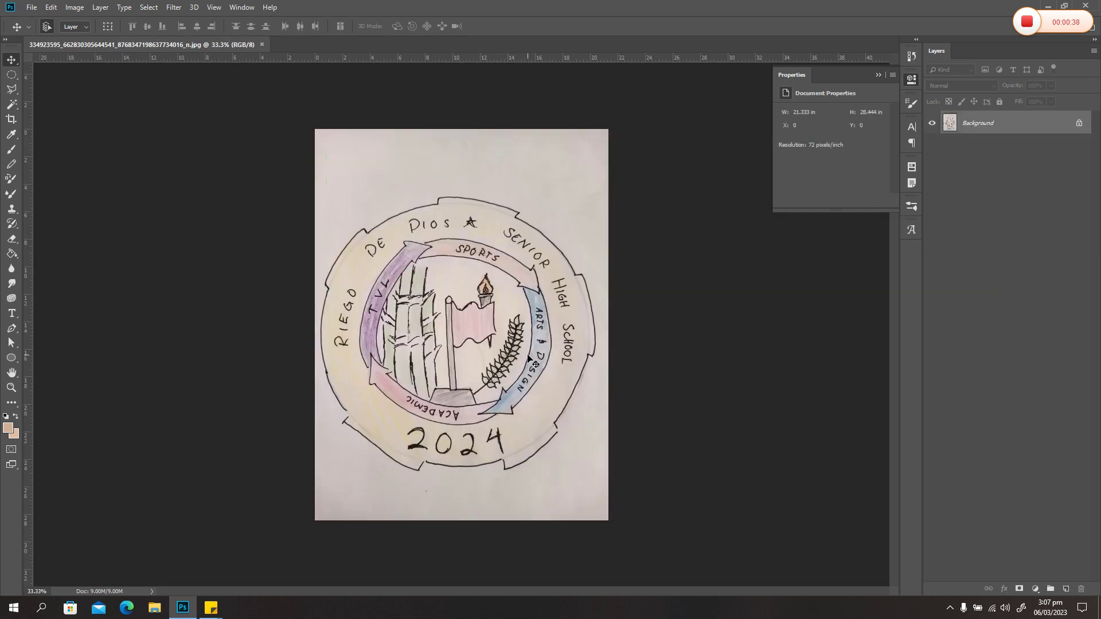
Draw an Arrow 9 custom shape about 647 by 214 px below the sketch's SPORTS arrow, pointing right.
{"action": "key", "text": "ctrl+plus"}
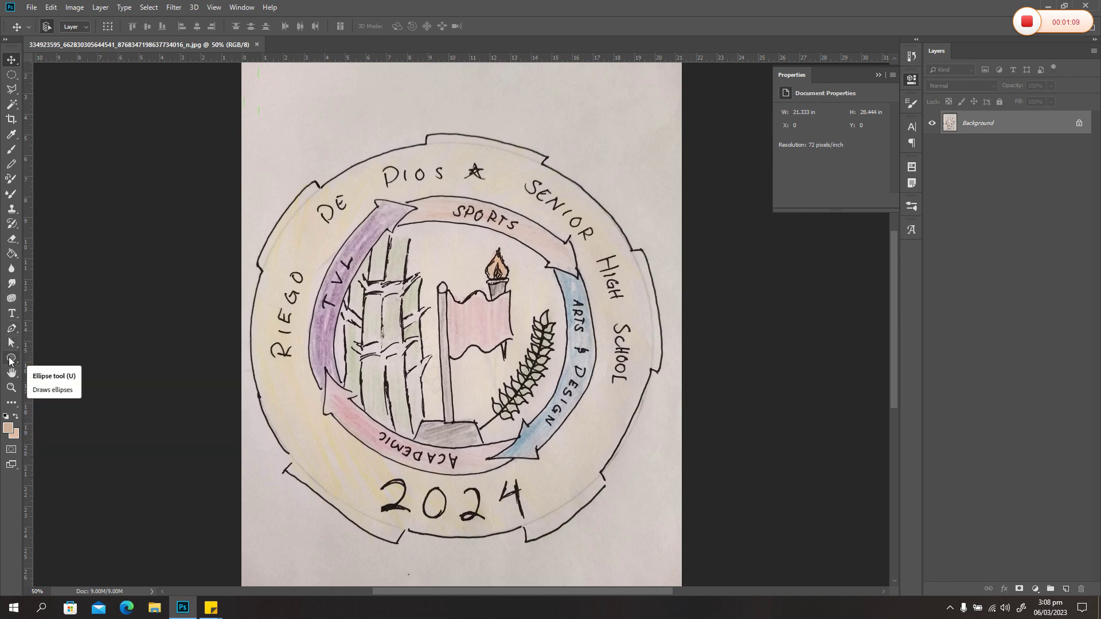
{"action": "left_click_drag", "start_coordinate": [10, 361], "coordinate": [61, 410]}
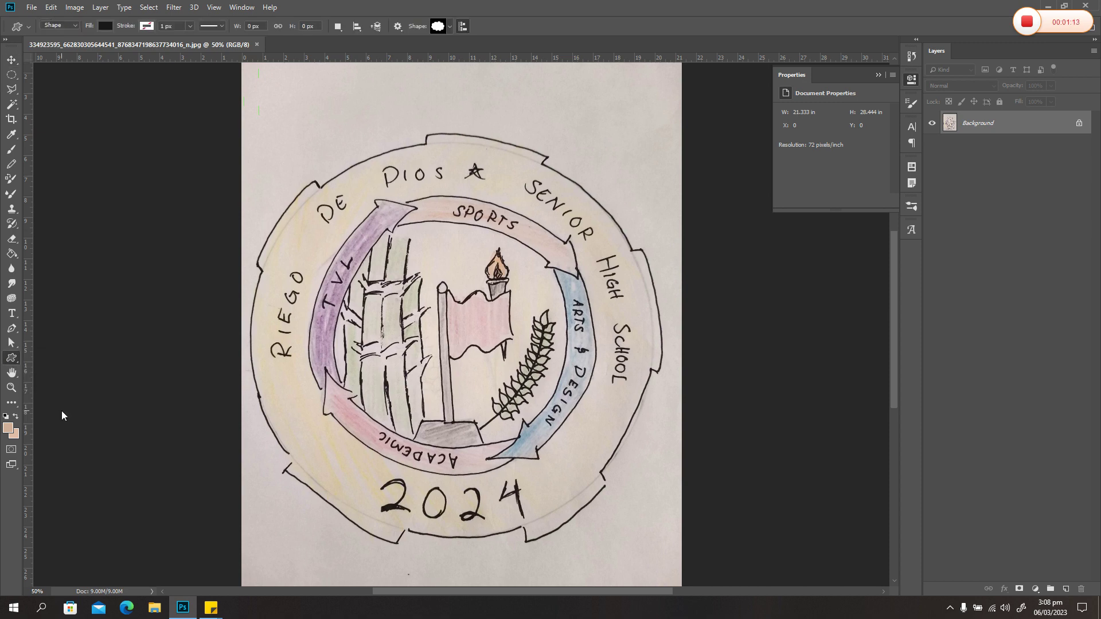
{"action": "left_click", "coordinate": [450, 27]}
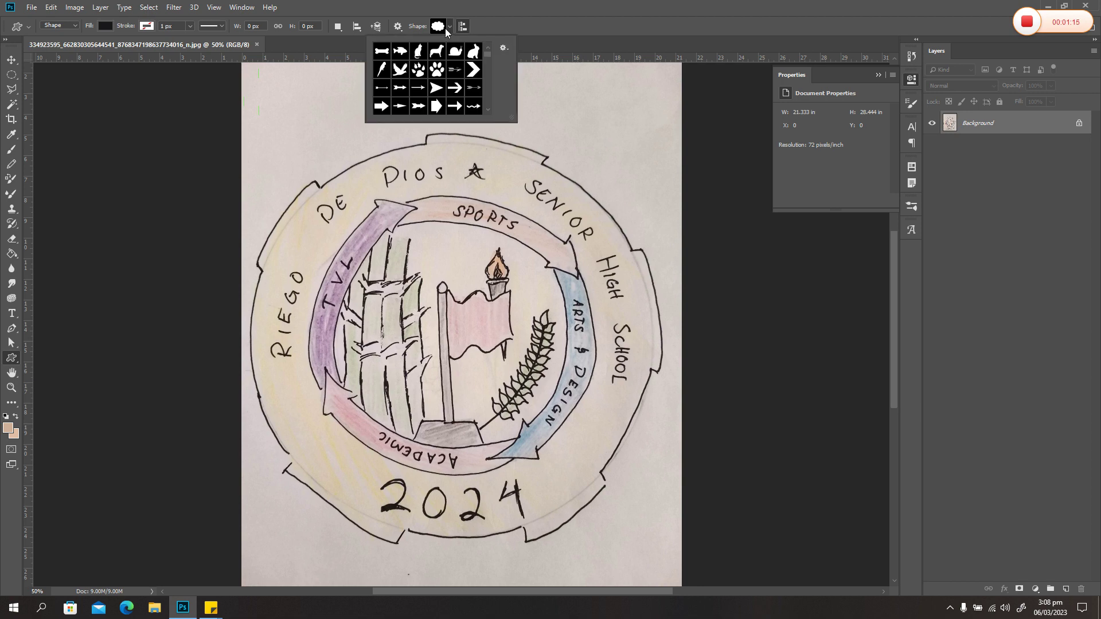
{"action": "left_click_drag", "start_coordinate": [488, 56], "coordinate": [488, 58]}
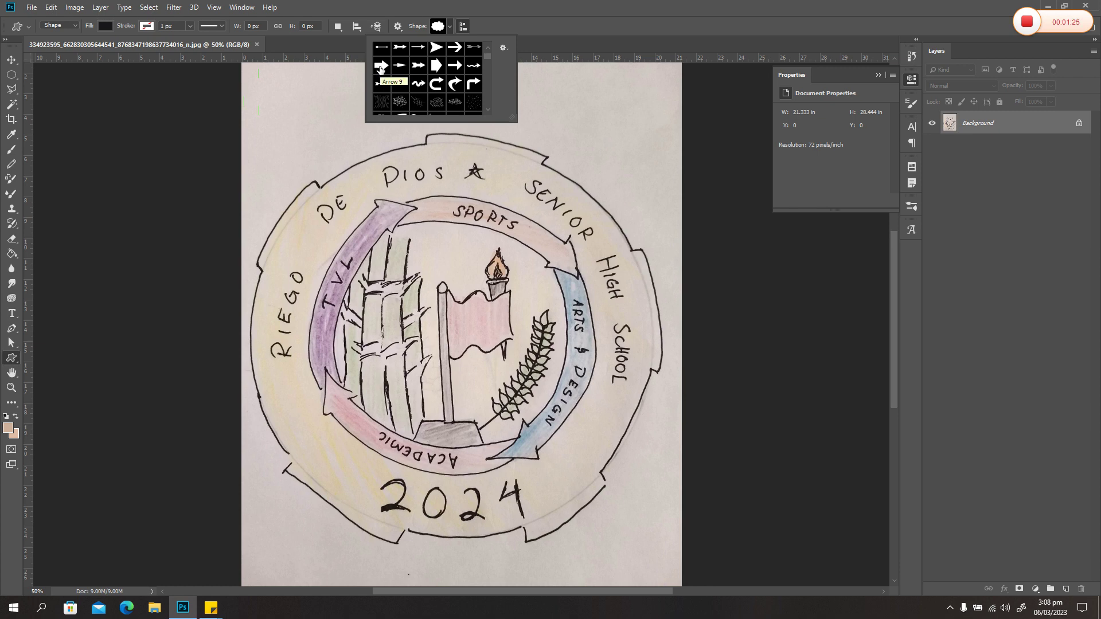
{"action": "left_click", "coordinate": [380, 68]}
{"action": "left_click_drag", "start_coordinate": [395, 231], "coordinate": [579, 291]}
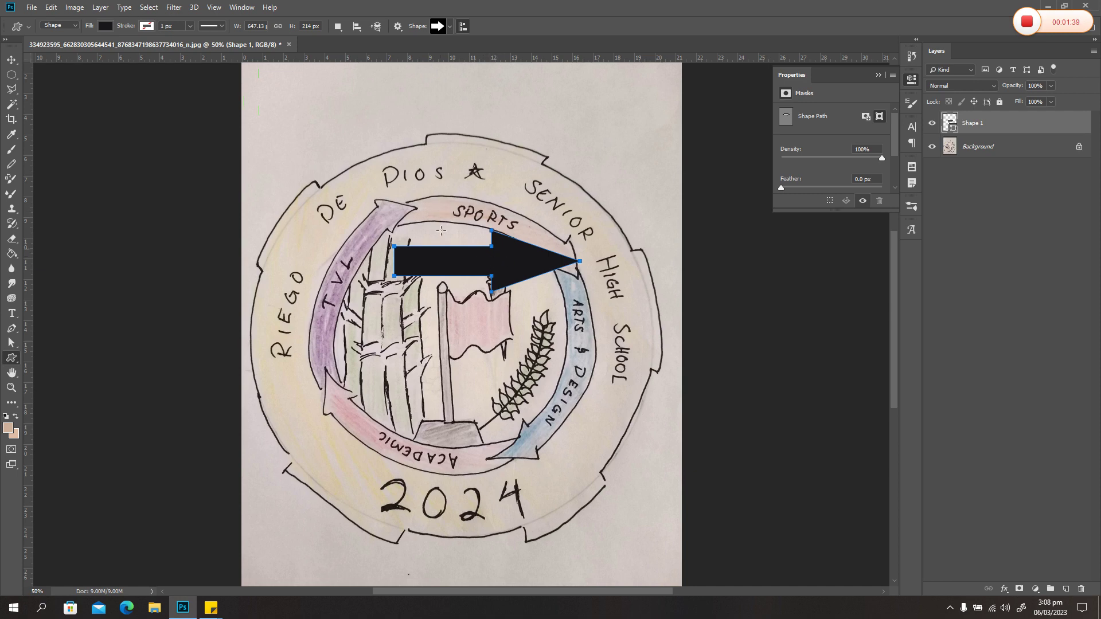
Fill the arrow shape with the orange tone dfa687, based on a colour sampled from the sketch's SPORTS arrow.
{"action": "left_click", "coordinate": [104, 26]}
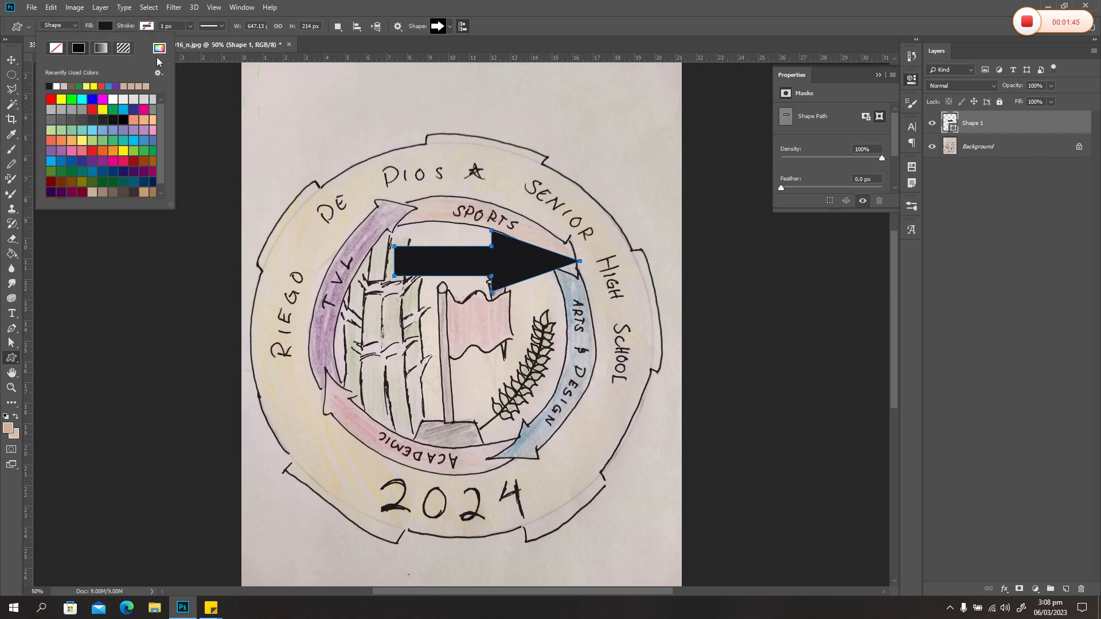
{"action": "left_click", "coordinate": [159, 51]}
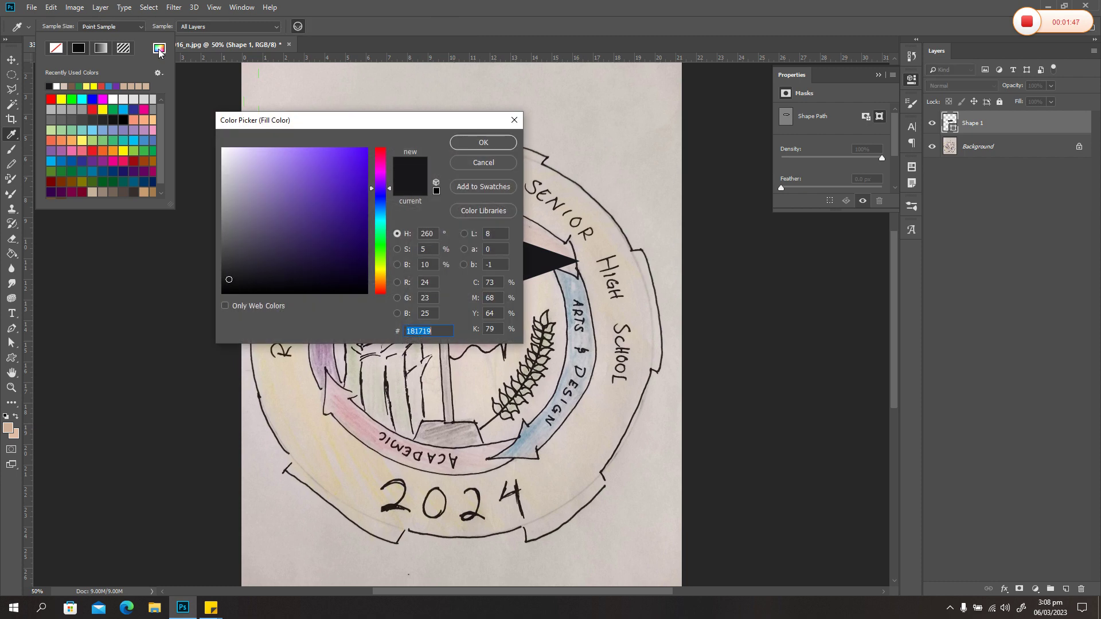
{"action": "left_click_drag", "start_coordinate": [393, 119], "coordinate": [207, 115]}
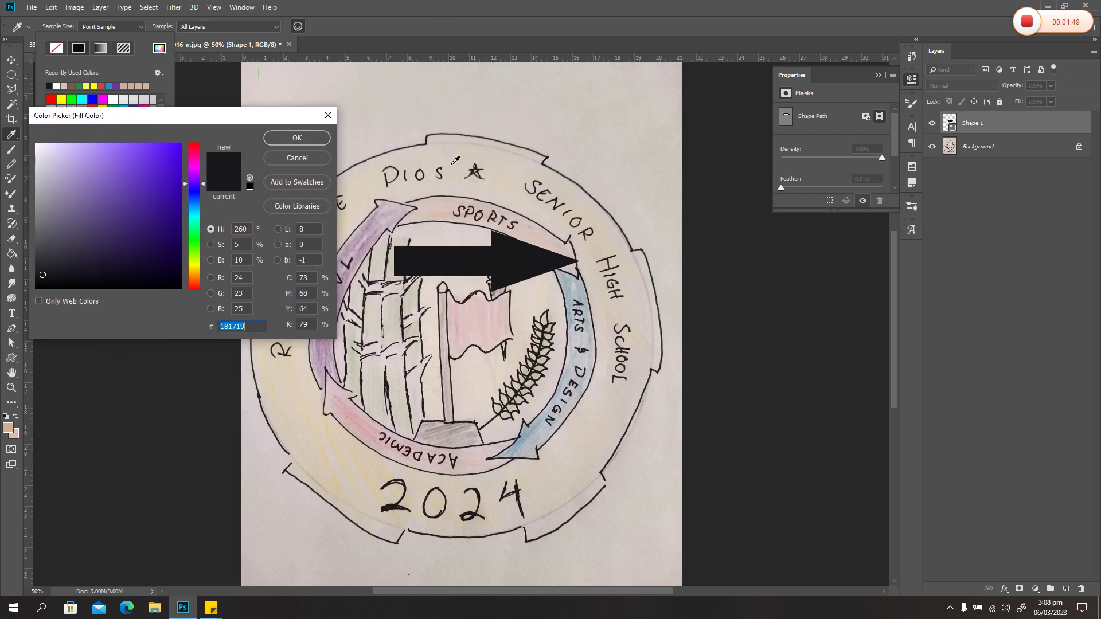
{"action": "left_click", "coordinate": [442, 208]}
{"action": "left_click_drag", "start_coordinate": [69, 161], "coordinate": [92, 162]}
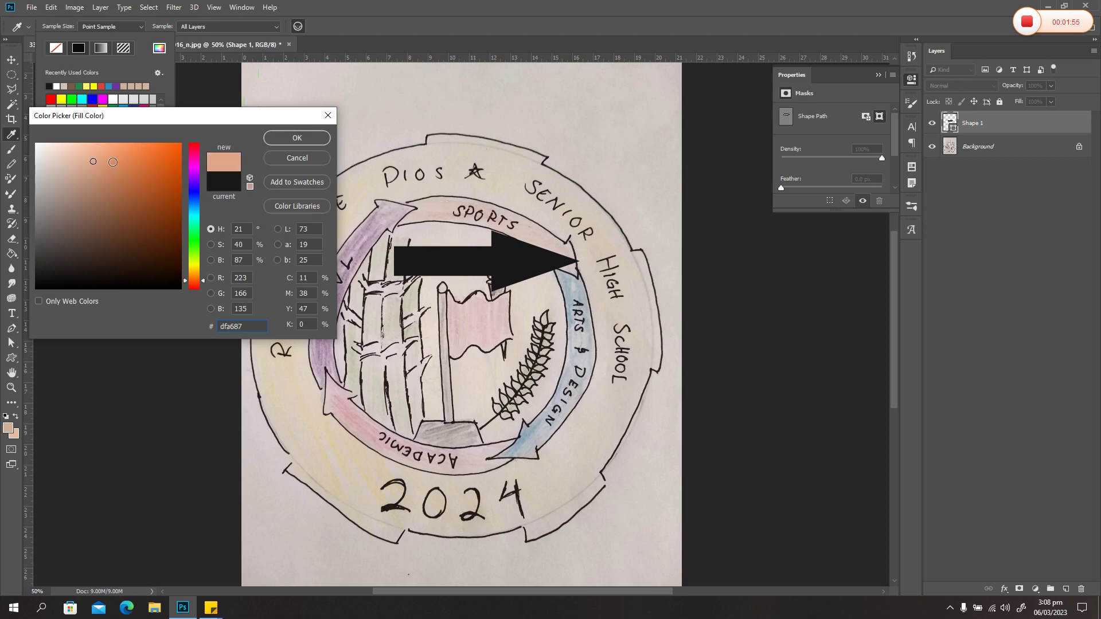
{"action": "left_click", "coordinate": [292, 140]}
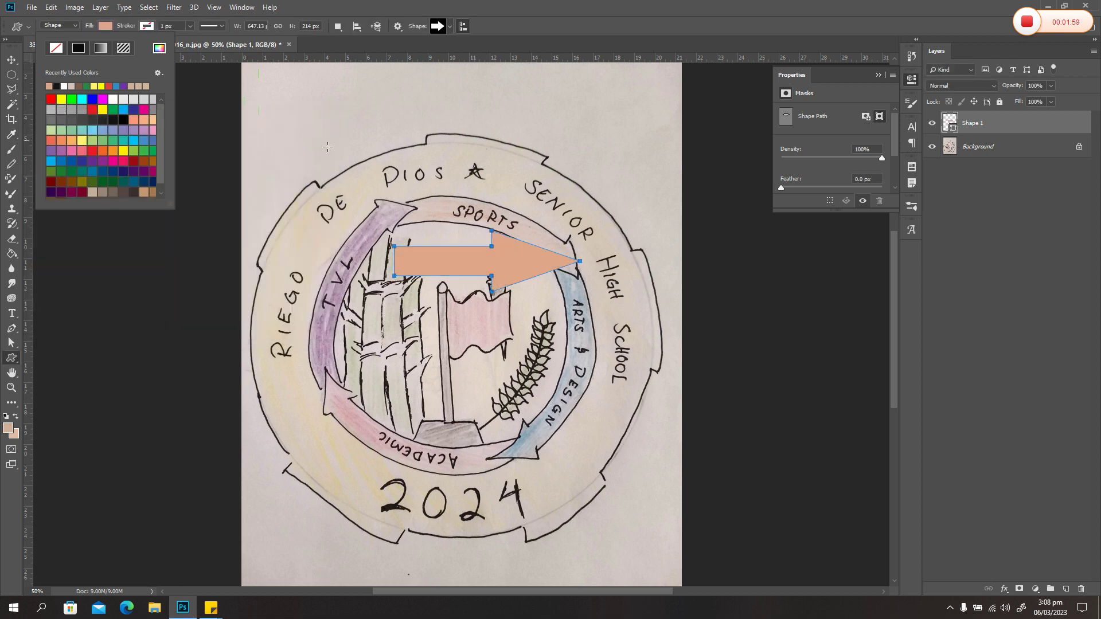
{"action": "left_click", "coordinate": [108, 26]}
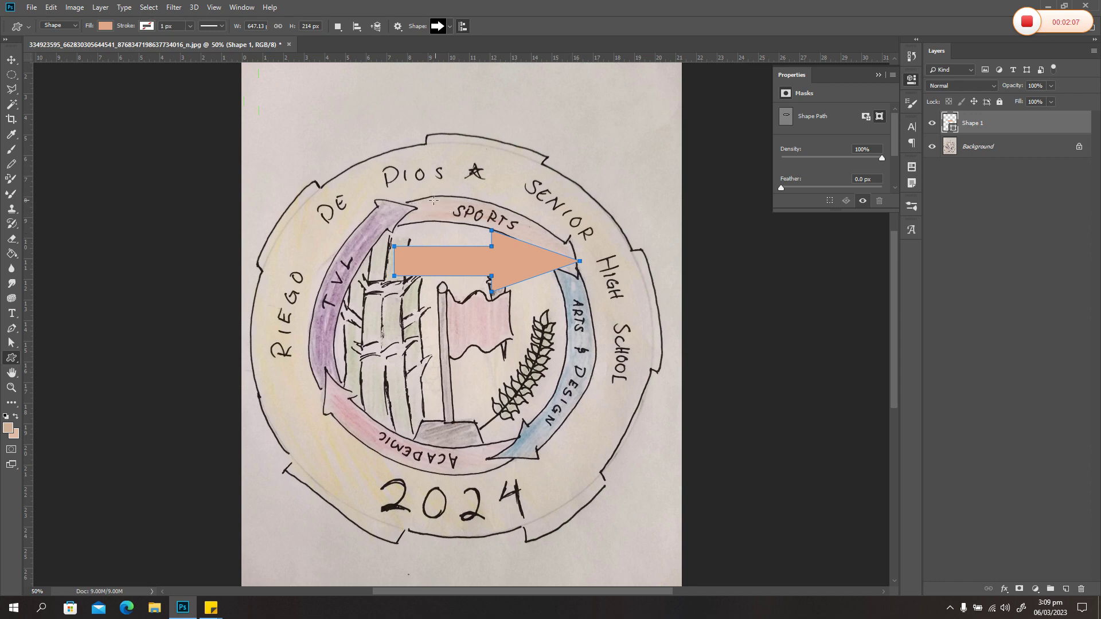
Give the arrow shape a near-black outline from the recently used colours, 6.35 px wide.
{"action": "left_click", "coordinate": [147, 27]}
{"action": "left_click", "coordinate": [148, 27]}
{"action": "left_click", "coordinate": [146, 26]}
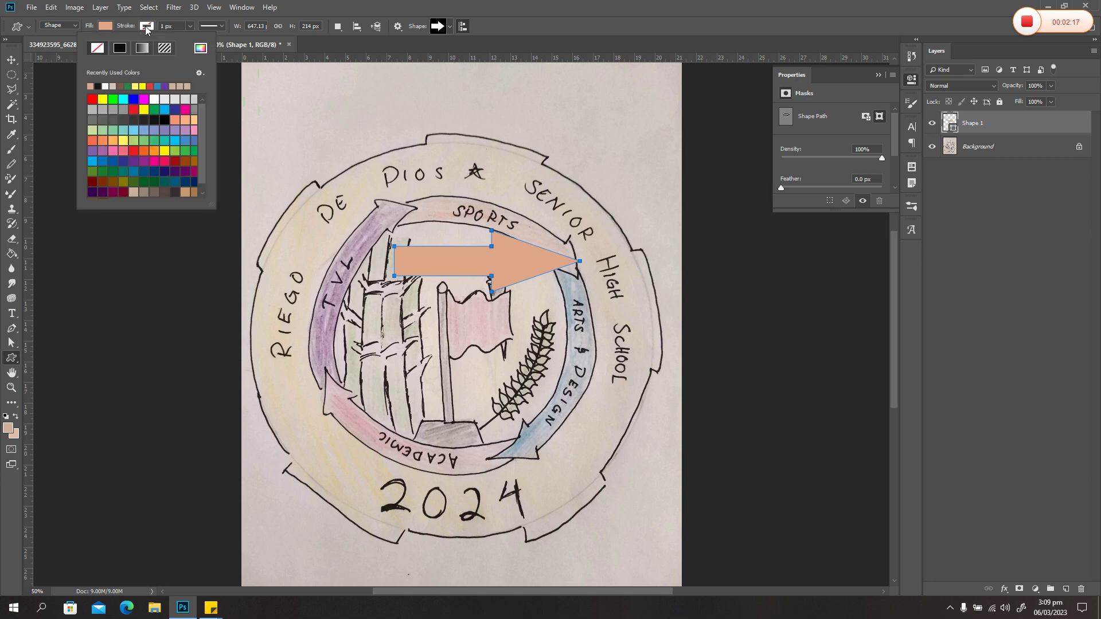
{"action": "left_click", "coordinate": [97, 86]}
{"action": "left_click", "coordinate": [191, 27]}
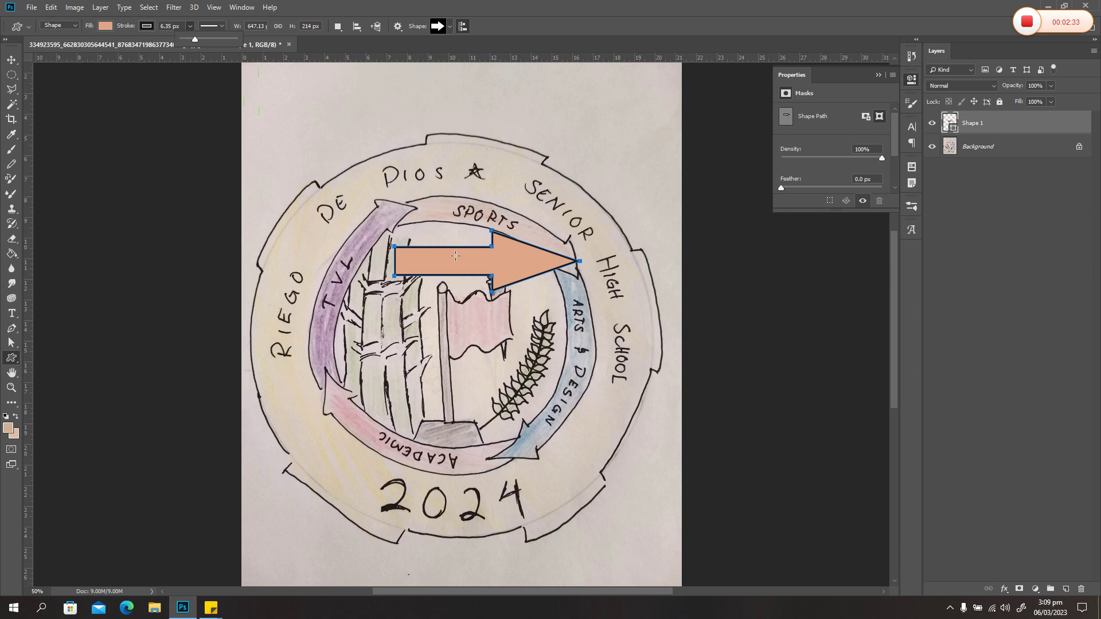
Move the arrow and reposition its anchor points with the Direct Selection tool to match the ends and head of the SPORTS arrow.
{"action": "left_click", "coordinate": [12, 344]}
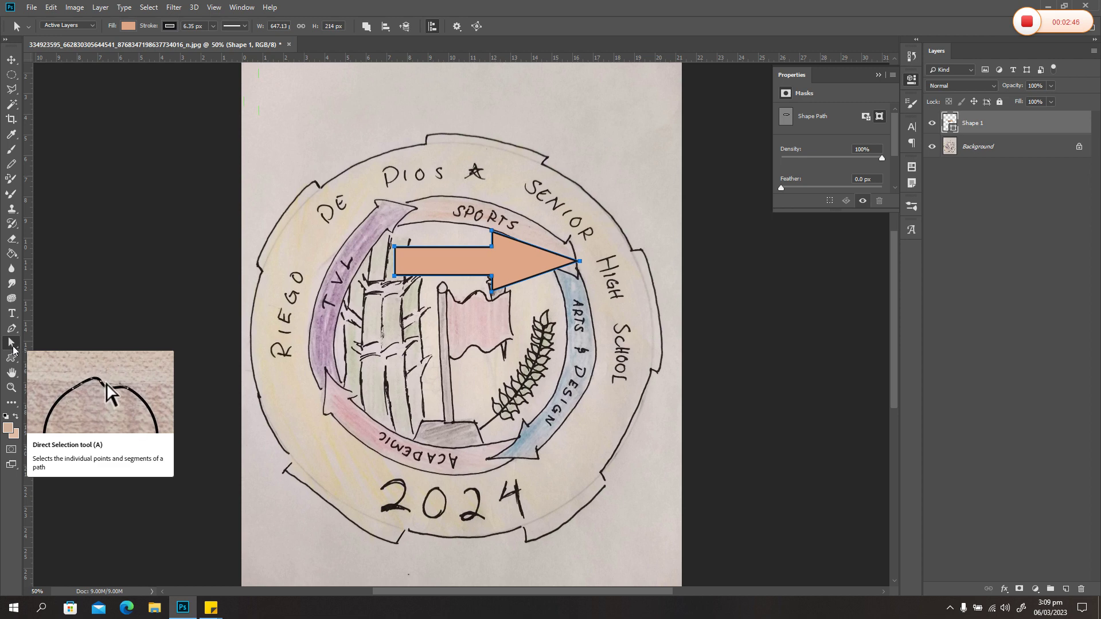
{"action": "left_click_drag", "start_coordinate": [393, 250], "coordinate": [402, 205]}
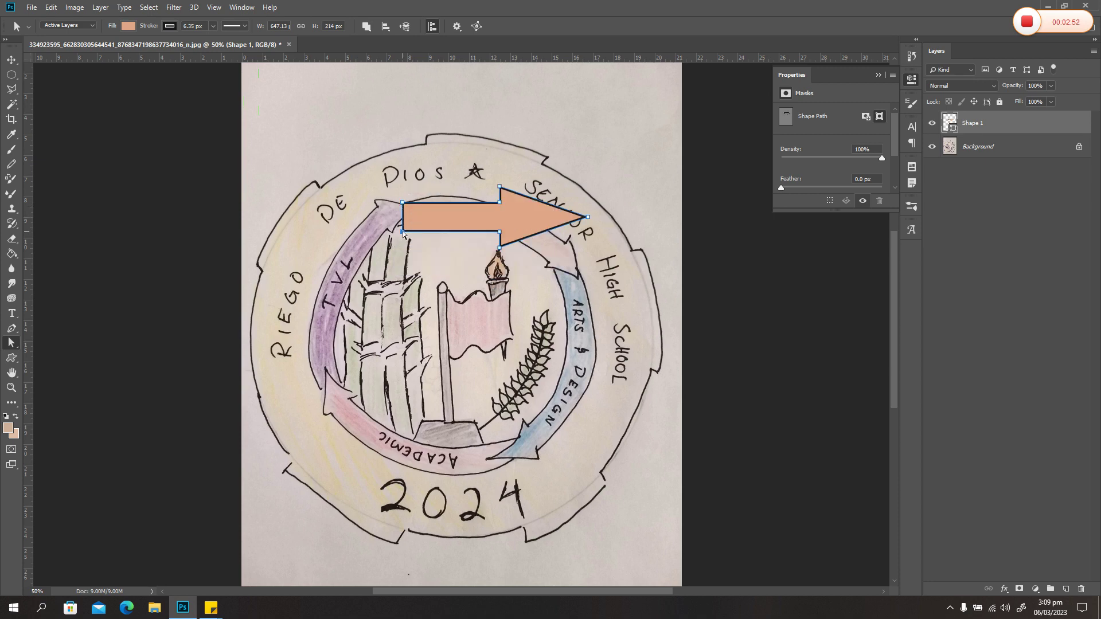
{"action": "left_click_drag", "start_coordinate": [401, 232], "coordinate": [398, 225]}
{"action": "left_click_drag", "start_coordinate": [585, 216], "coordinate": [570, 237]}
{"action": "left_click_drag", "start_coordinate": [499, 203], "coordinate": [549, 274]}
{"action": "left_click_drag", "start_coordinate": [500, 232], "coordinate": [544, 271]}
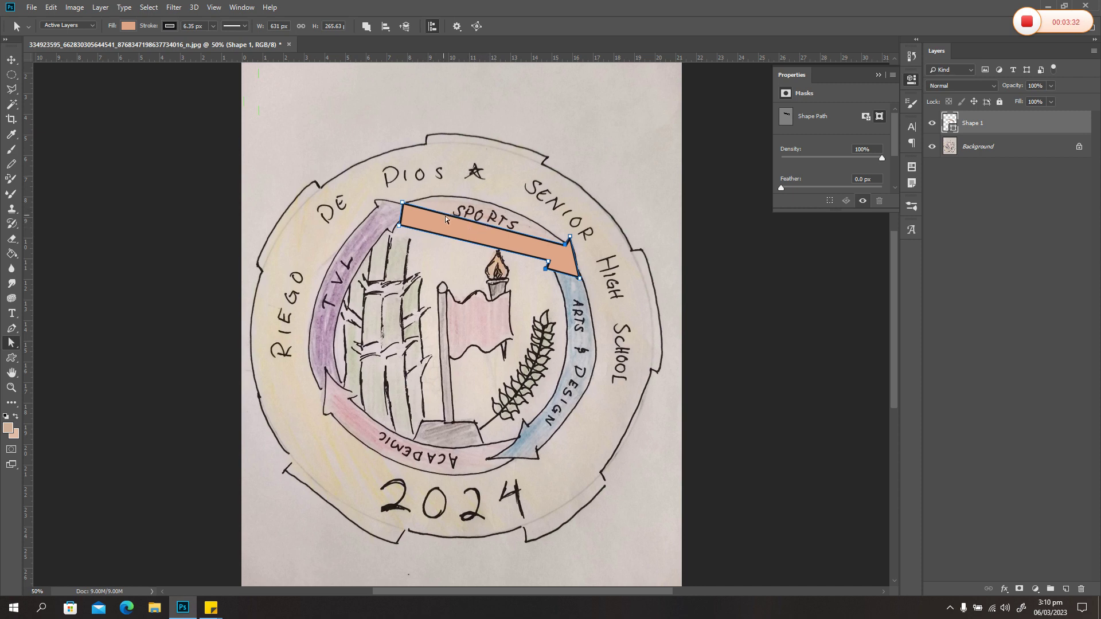
Add an anchor point to each long edge of the arrow and bend both edges along the curve of the SPORTS arrow.
{"action": "right_click", "coordinate": [482, 227]}
{"action": "left_click", "coordinate": [496, 232]}
{"action": "left_click_drag", "start_coordinate": [481, 224], "coordinate": [486, 202]}
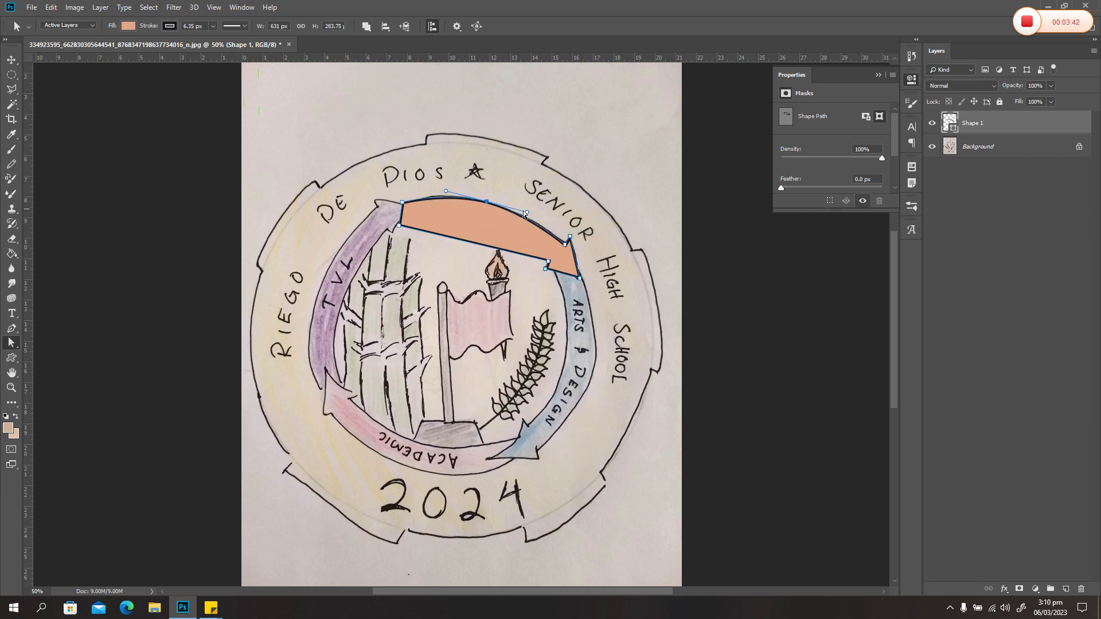
{"action": "right_click", "coordinate": [473, 242]}
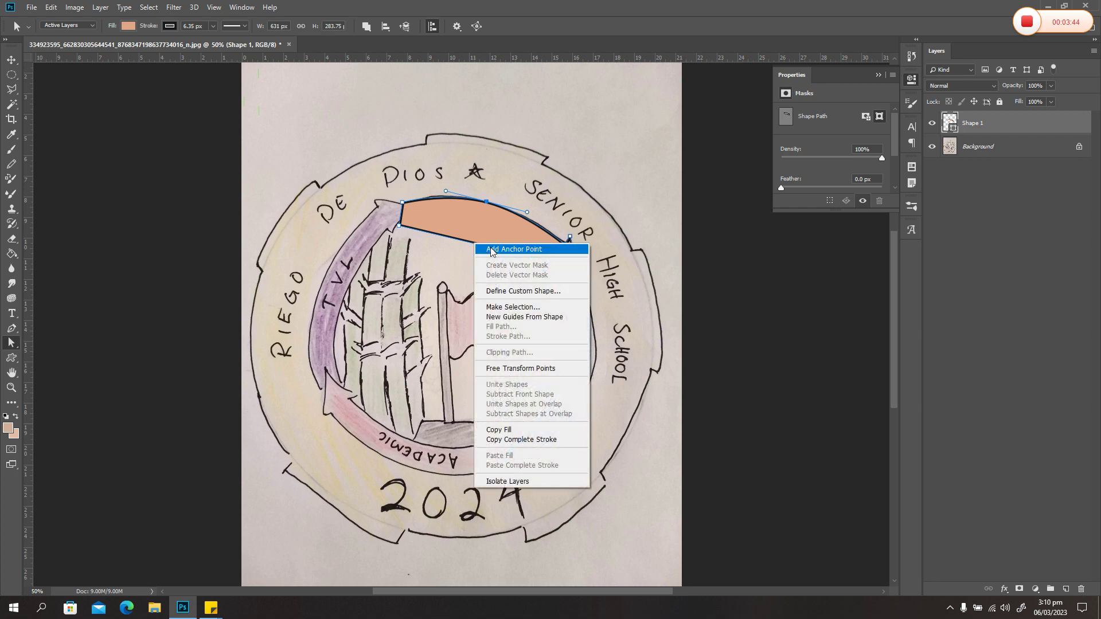
{"action": "left_click", "coordinate": [488, 247]}
{"action": "left_click_drag", "start_coordinate": [473, 232], "coordinate": [478, 222]}
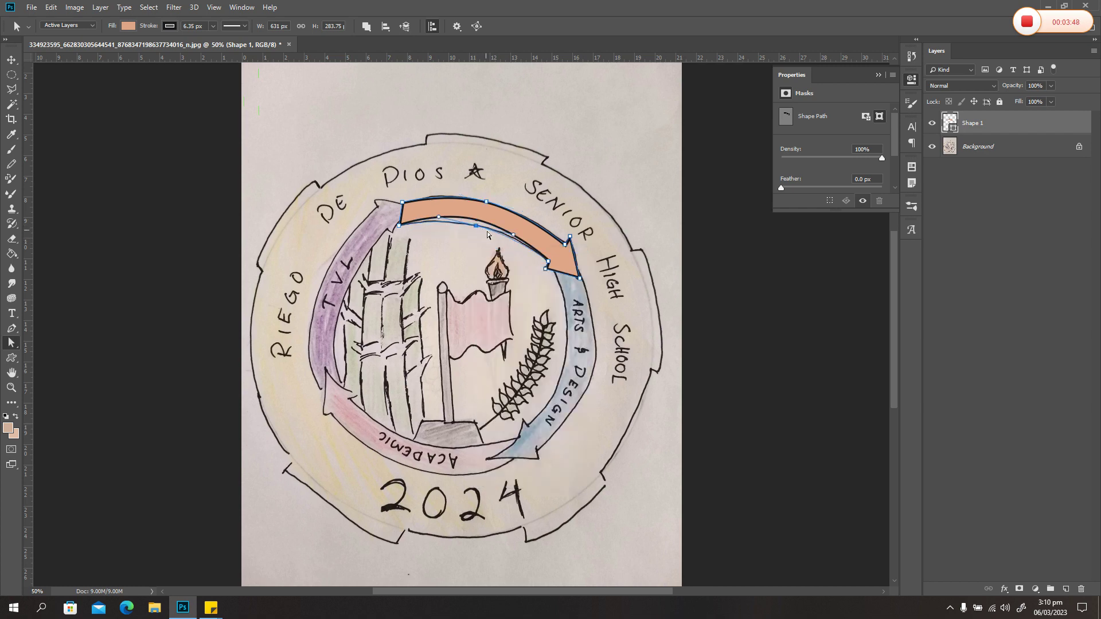
{"action": "left_click", "coordinate": [631, 296]}
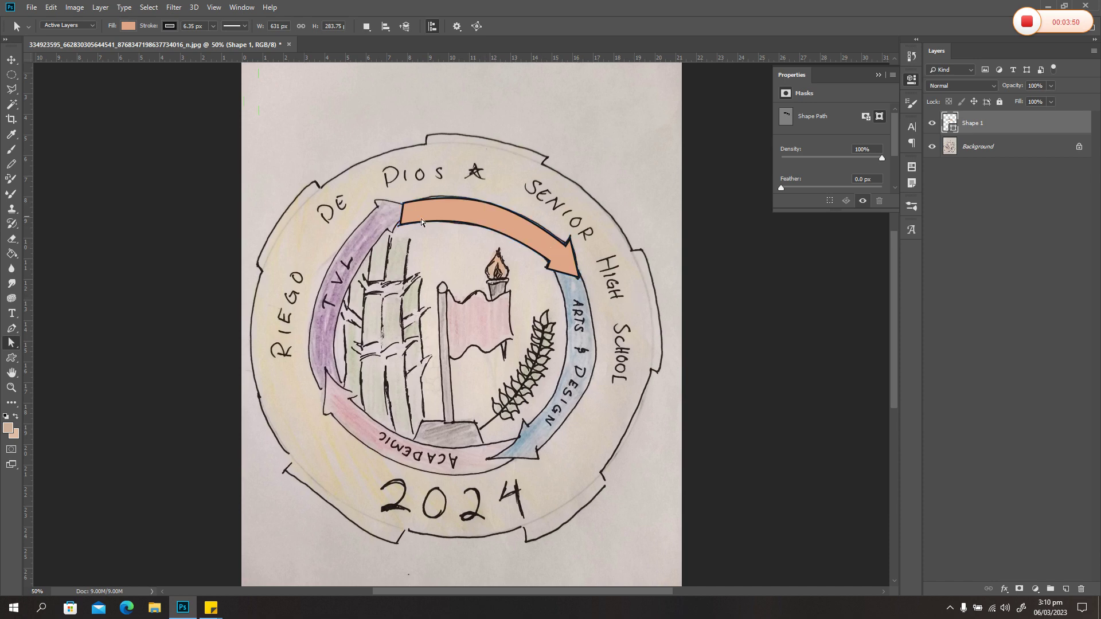
{"action": "left_click", "coordinate": [545, 267]}
{"action": "left_click", "coordinate": [544, 267]}
{"action": "left_click", "coordinate": [548, 261]}
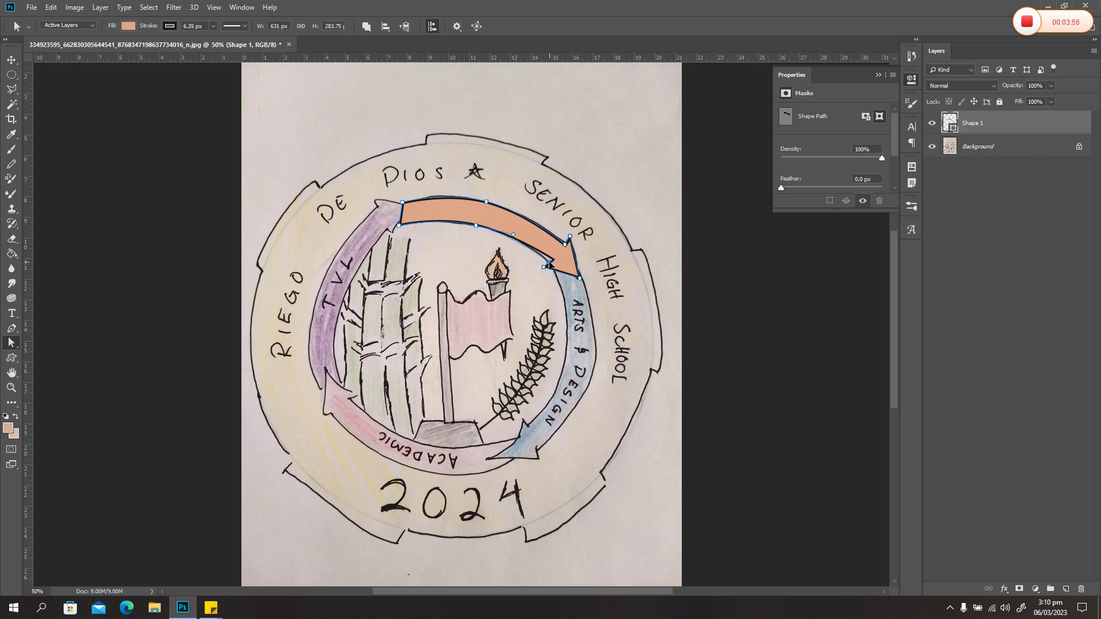
{"action": "left_click", "coordinate": [576, 243]}
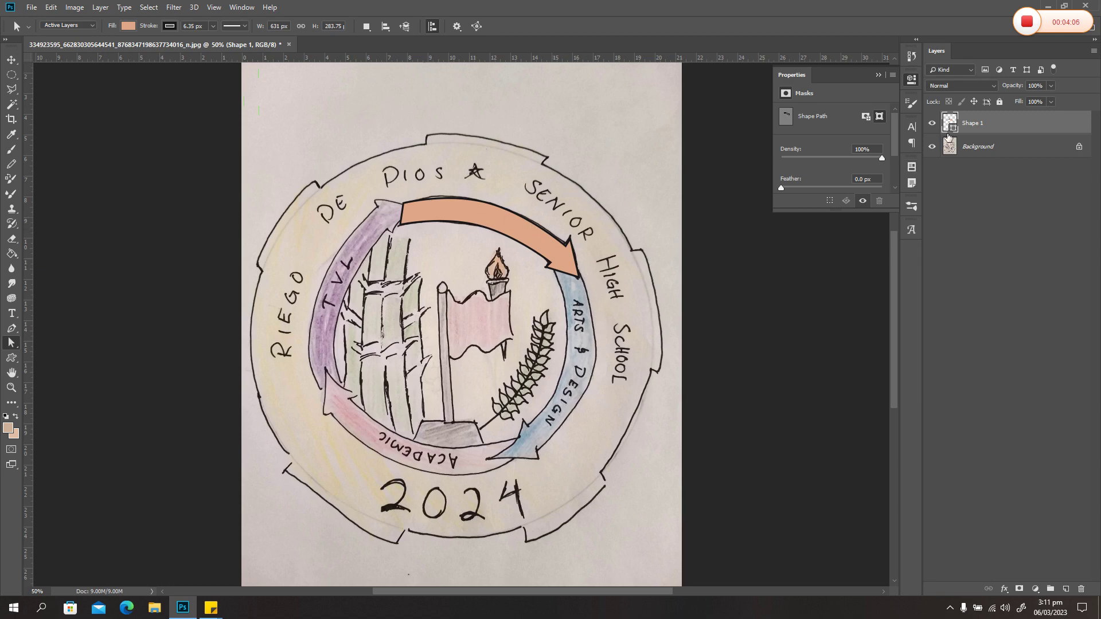
Duplicate the curved arrow's layer Shape 1 as Shape 1 copy.
{"action": "right_click", "coordinate": [1020, 126]}
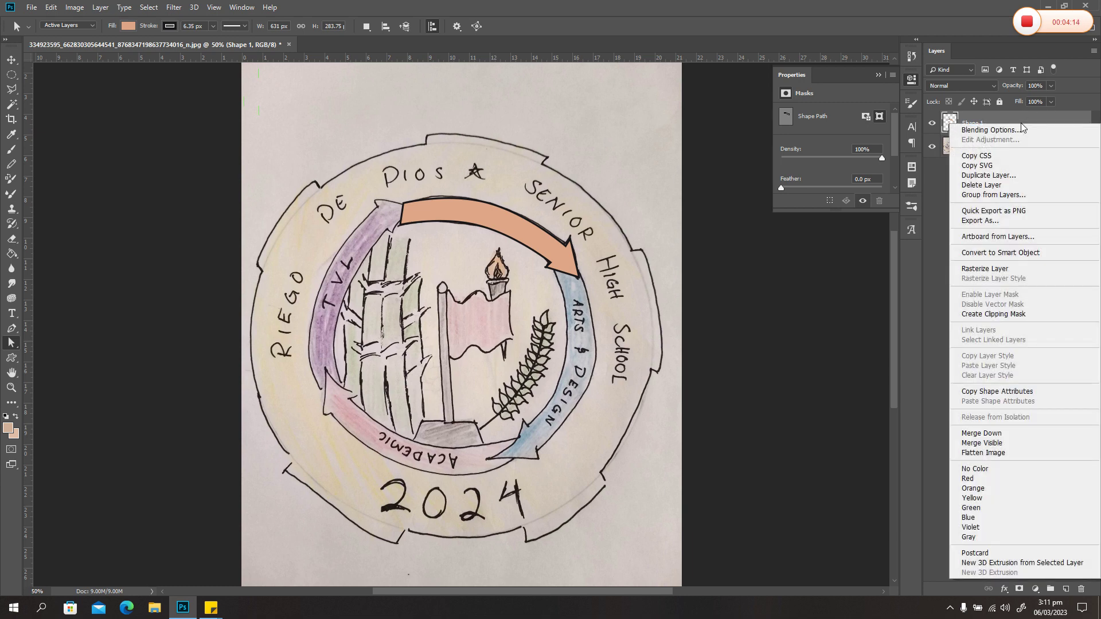
{"action": "left_click", "coordinate": [1009, 176]}
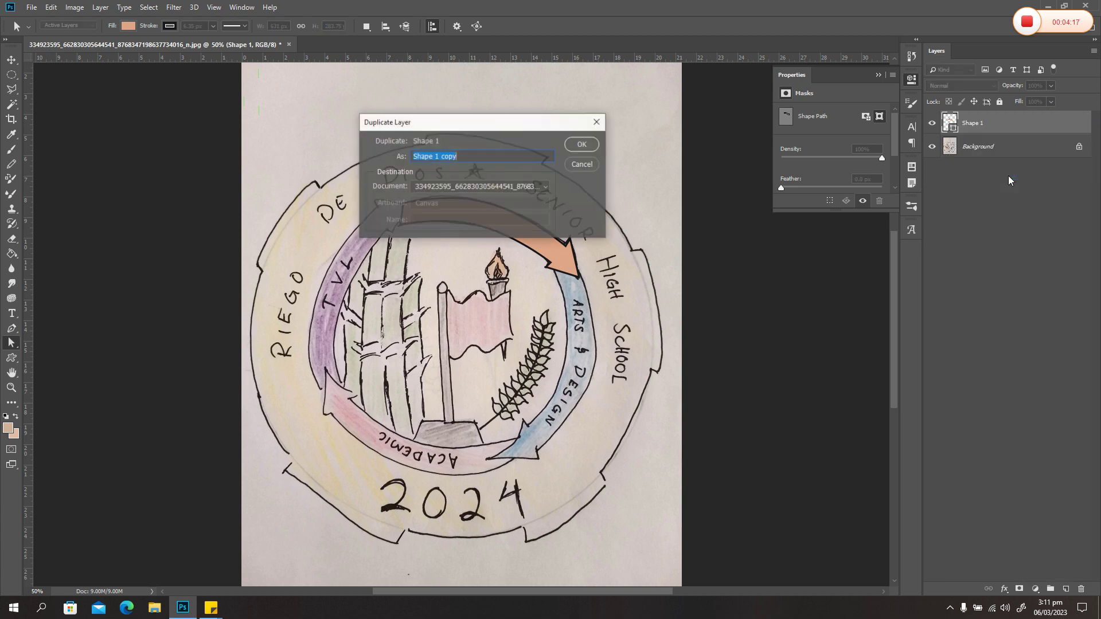
{"action": "left_click", "coordinate": [590, 146]}
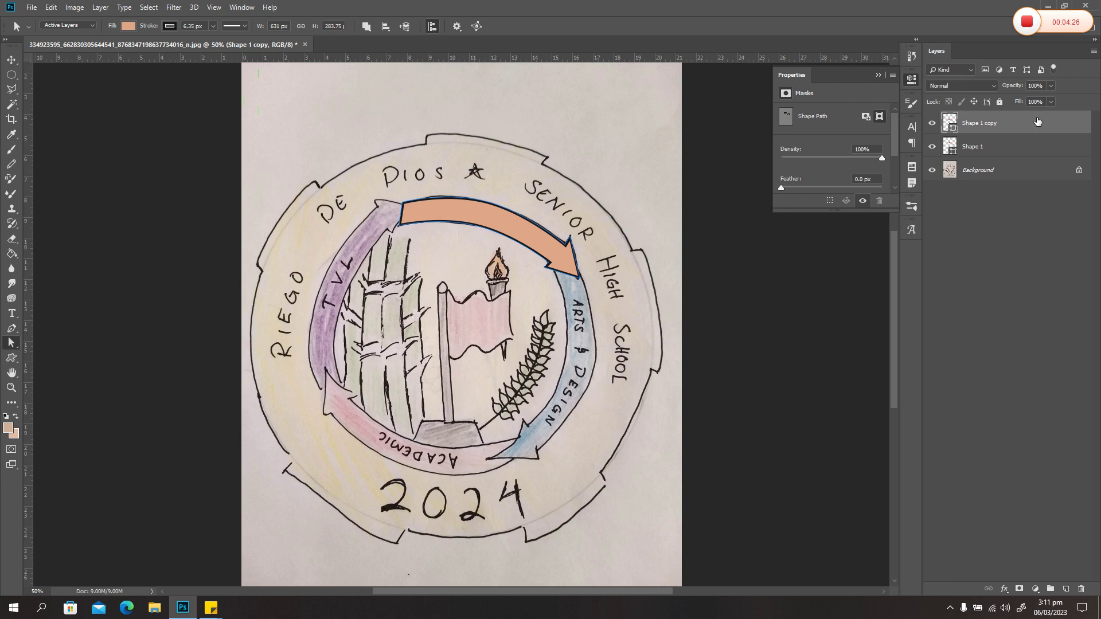
Free-transform the arrow copy, rotating it about 87.1° clockwise and placing it over the sketch's ARTS & DESIGN arrow.
{"action": "key", "text": "ctrl+t"}
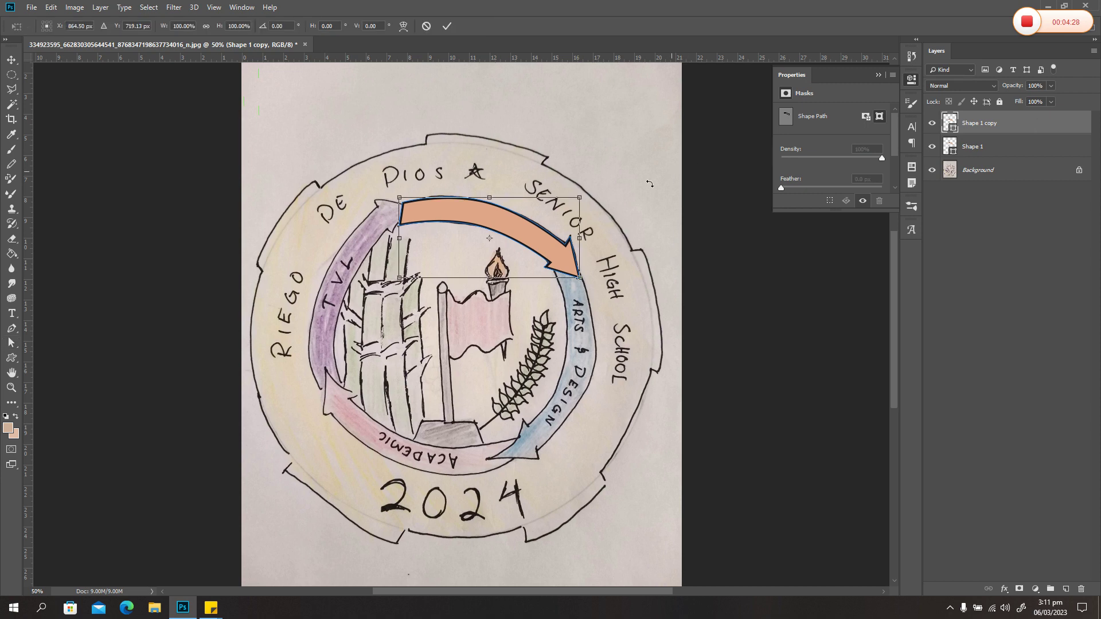
{"action": "left_click_drag", "start_coordinate": [543, 237], "coordinate": [583, 365]}
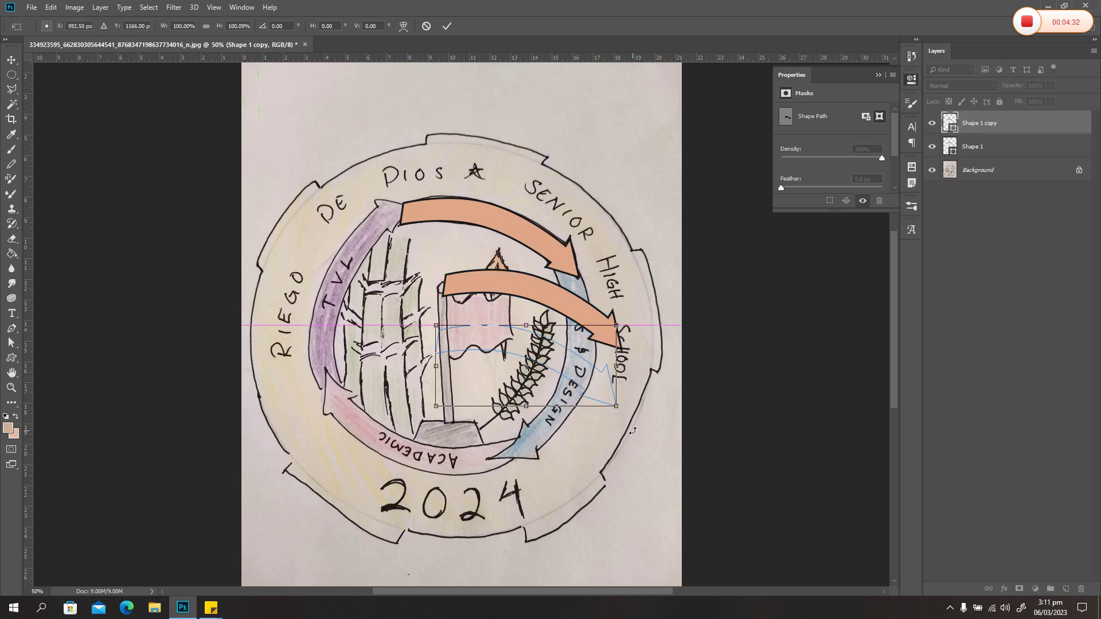
{"action": "left_click_drag", "start_coordinate": [630, 423], "coordinate": [475, 483]}
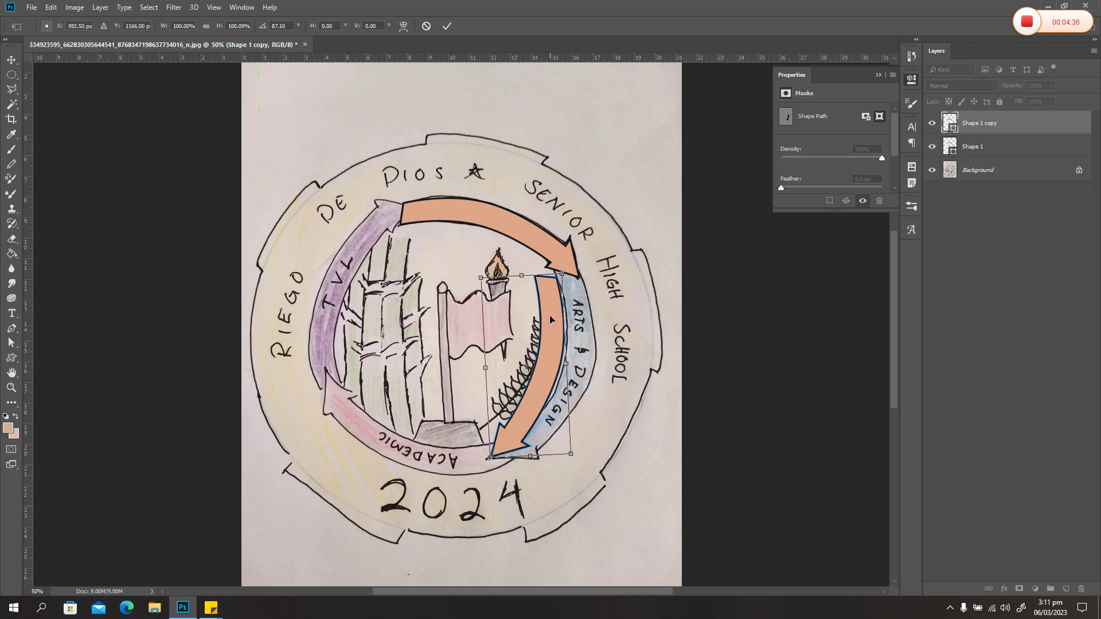
{"action": "left_click_drag", "start_coordinate": [550, 314], "coordinate": [583, 340]}
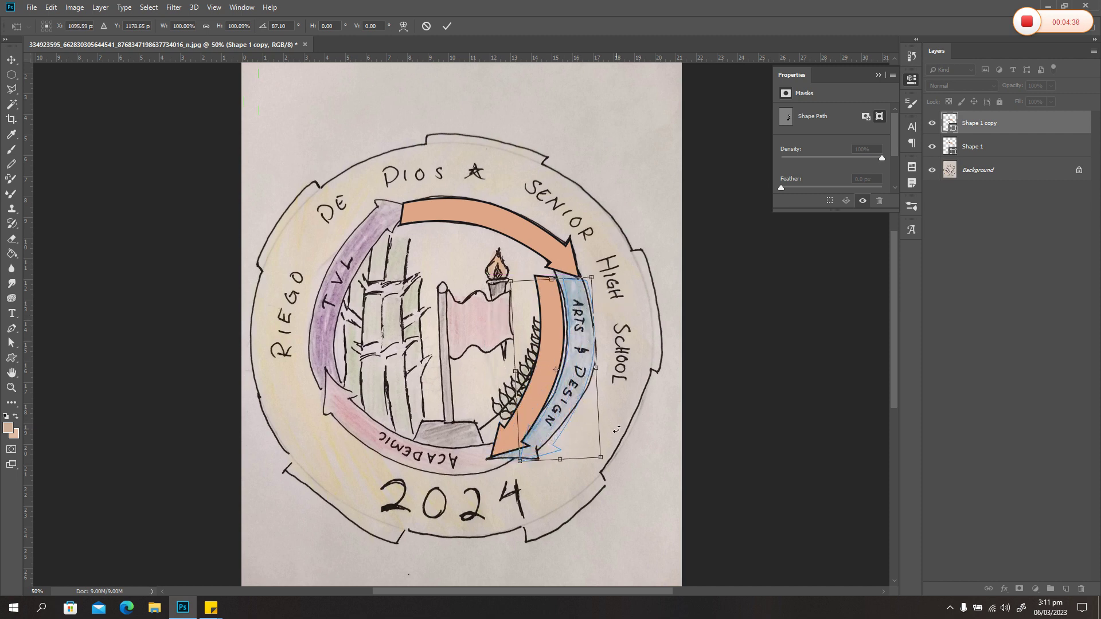
{"action": "key", "text": "a"}
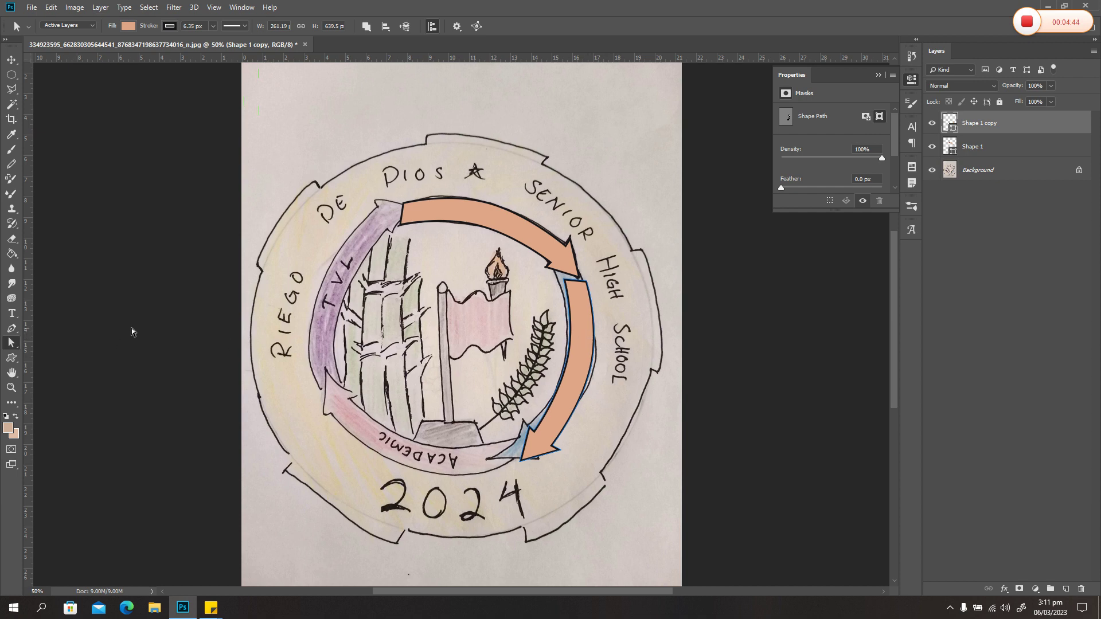
Set the arrow copy's fill to a brighter light blue, based on a colour sampled from the sketch's ARTS & DESIGN arrow.
{"action": "left_click", "coordinate": [11, 359]}
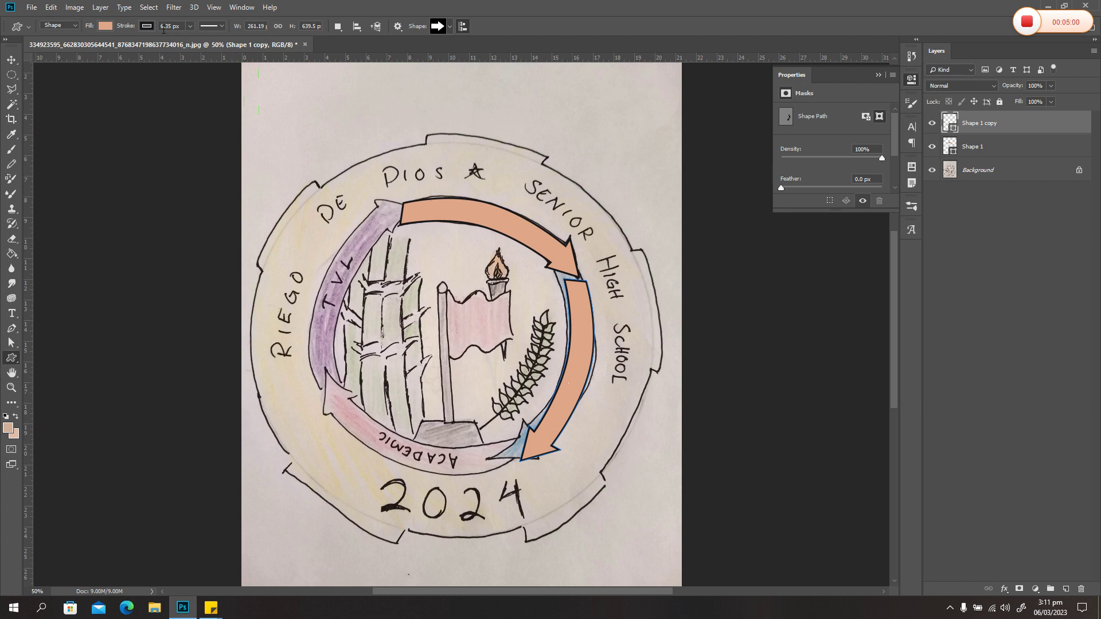
{"action": "left_click", "coordinate": [106, 26]}
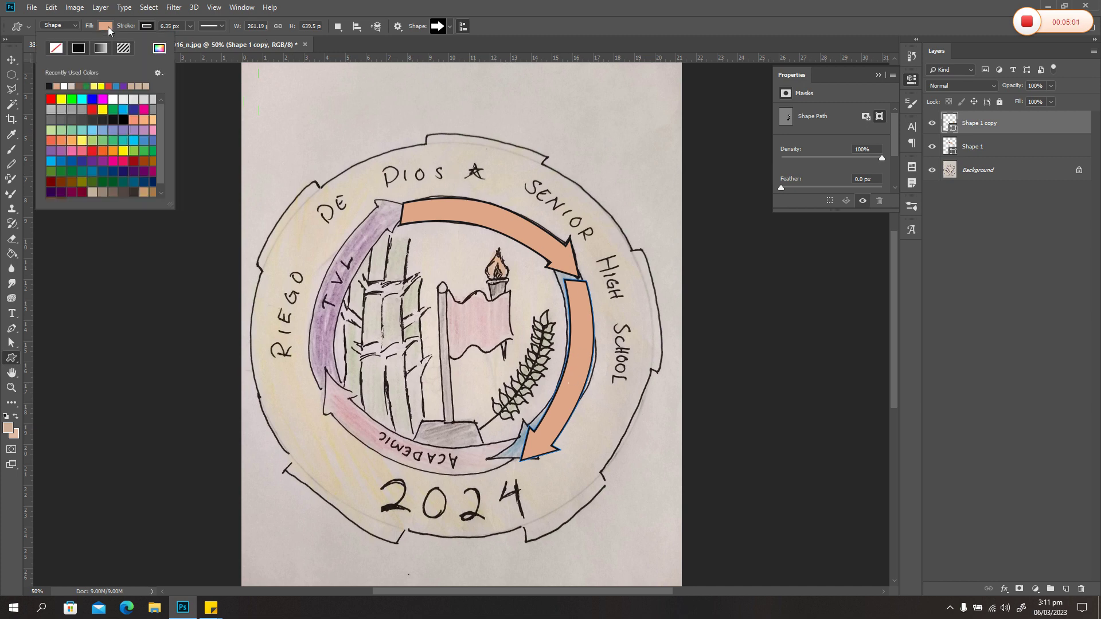
{"action": "left_click", "coordinate": [161, 50]}
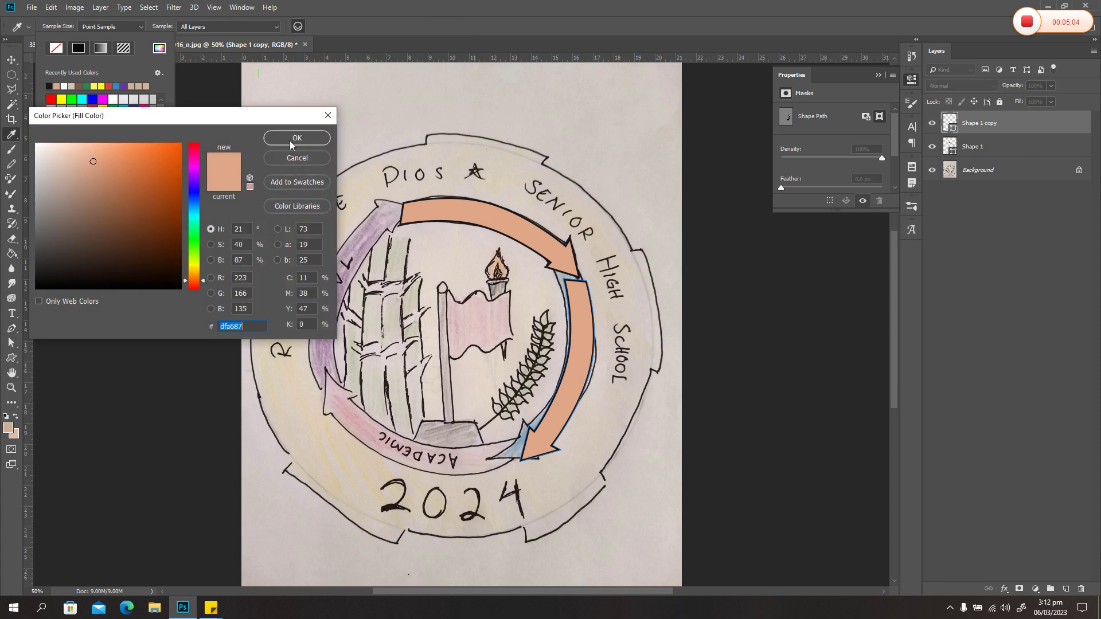
{"action": "left_click", "coordinate": [523, 440]}
{"action": "left_click", "coordinate": [522, 443]}
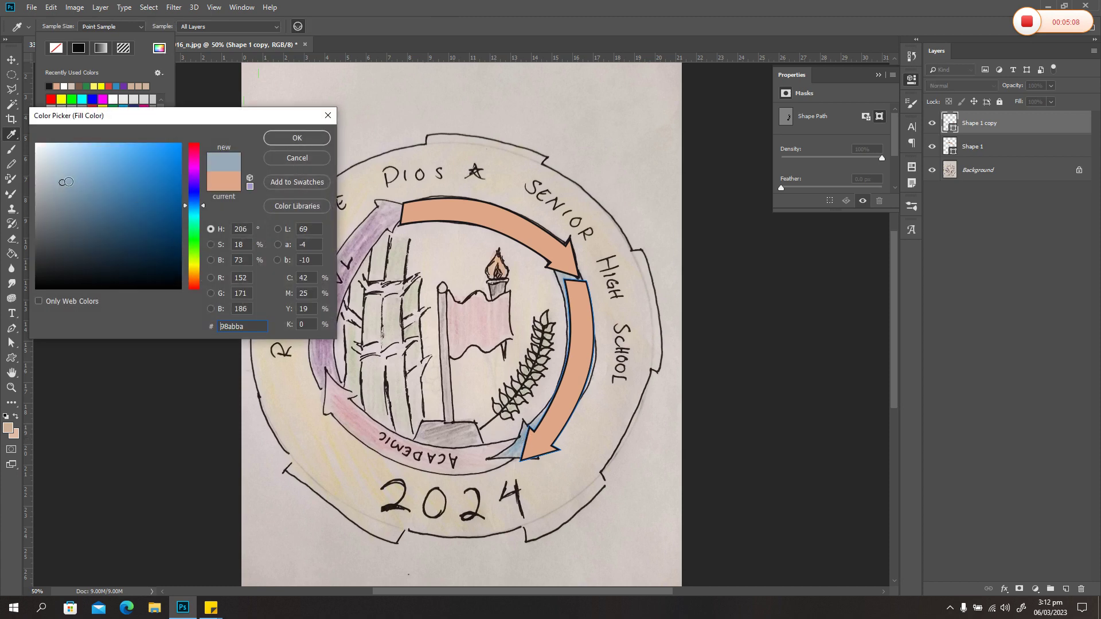
{"action": "left_click_drag", "start_coordinate": [64, 182], "coordinate": [88, 166]}
{"action": "left_click", "coordinate": [296, 139]}
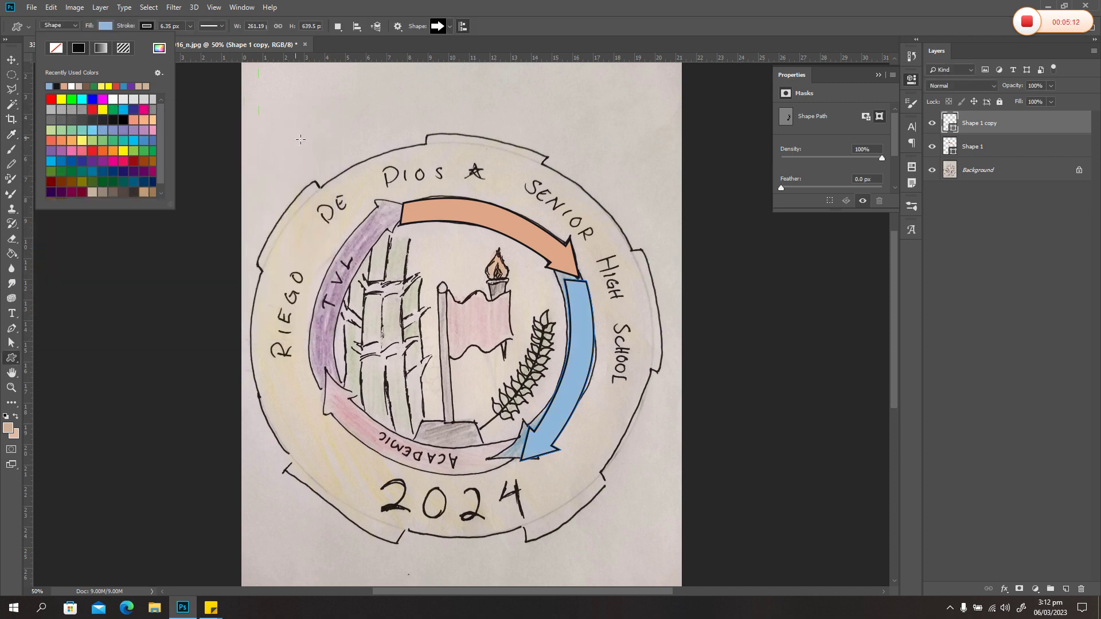
{"action": "left_click", "coordinate": [101, 28]}
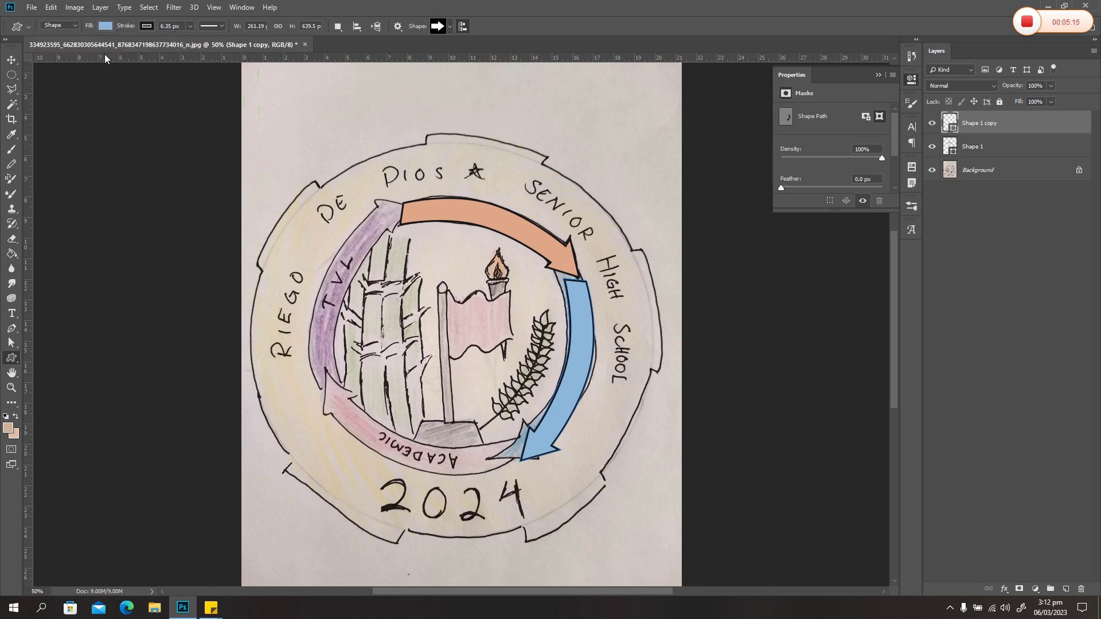
Reposition the blue arrow's tip and head corner anchor points to match the sketched ARTS & DESIGN arrowhead.
{"action": "left_click", "coordinate": [12, 344]}
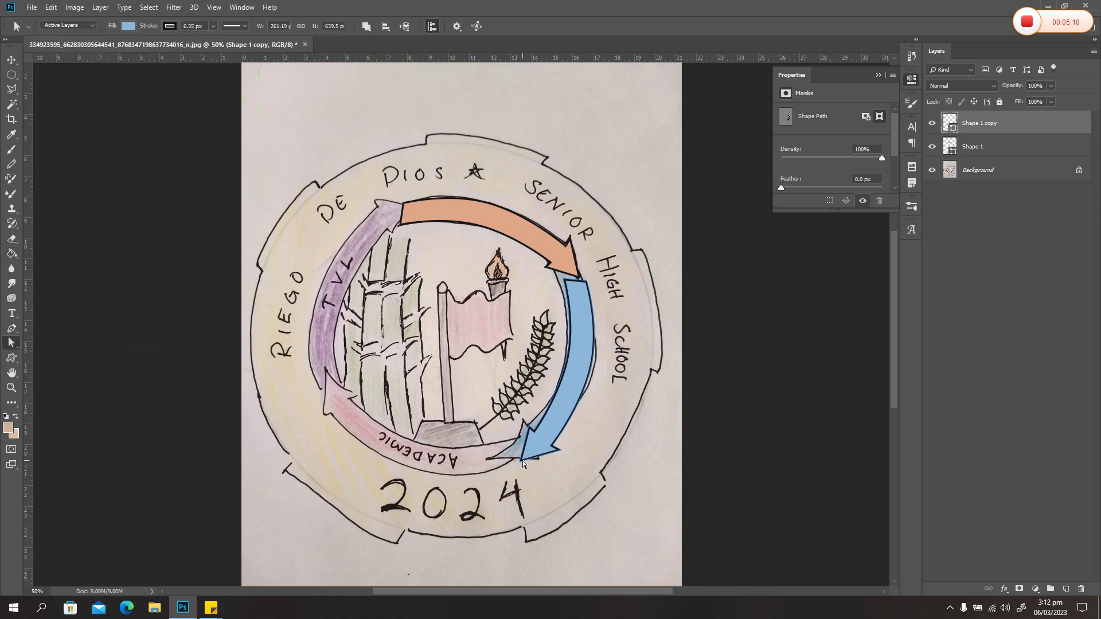
{"action": "left_click_drag", "start_coordinate": [520, 463], "coordinate": [488, 460]}
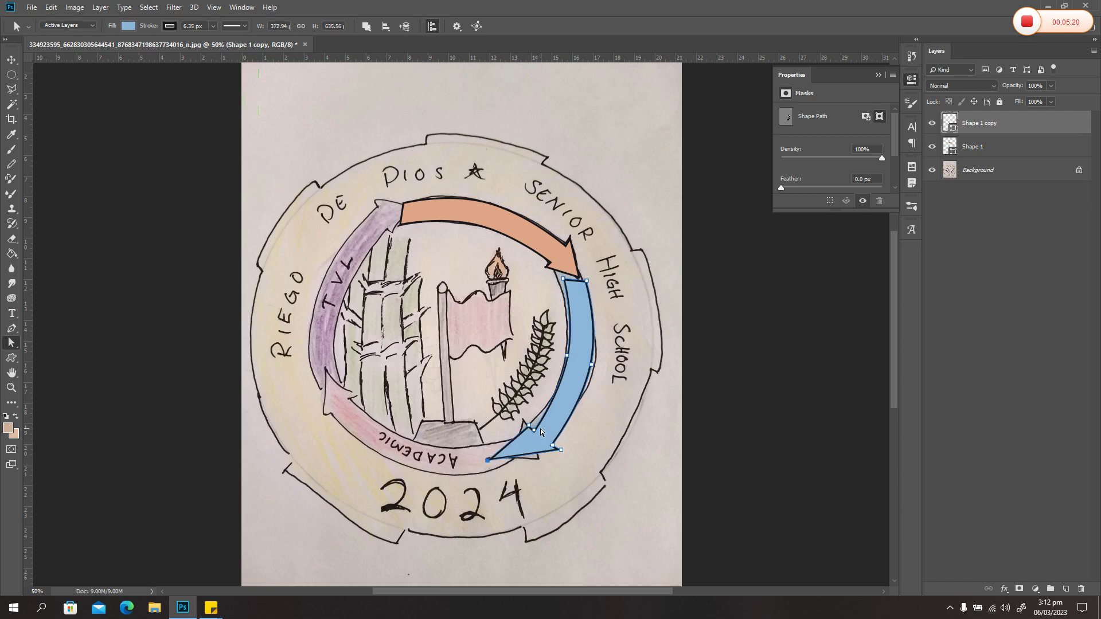
{"action": "left_click_drag", "start_coordinate": [529, 427], "coordinate": [520, 420]}
{"action": "mouse_move", "coordinate": [552, 446]}
{"action": "left_mouse_down"}
{"action": "mouse_move", "coordinate": [539, 446]}
{"action": "mouse_move", "coordinate": [543, 461]}
{"action": "mouse_move", "coordinate": [537, 452]}
{"action": "left_mouse_up"}
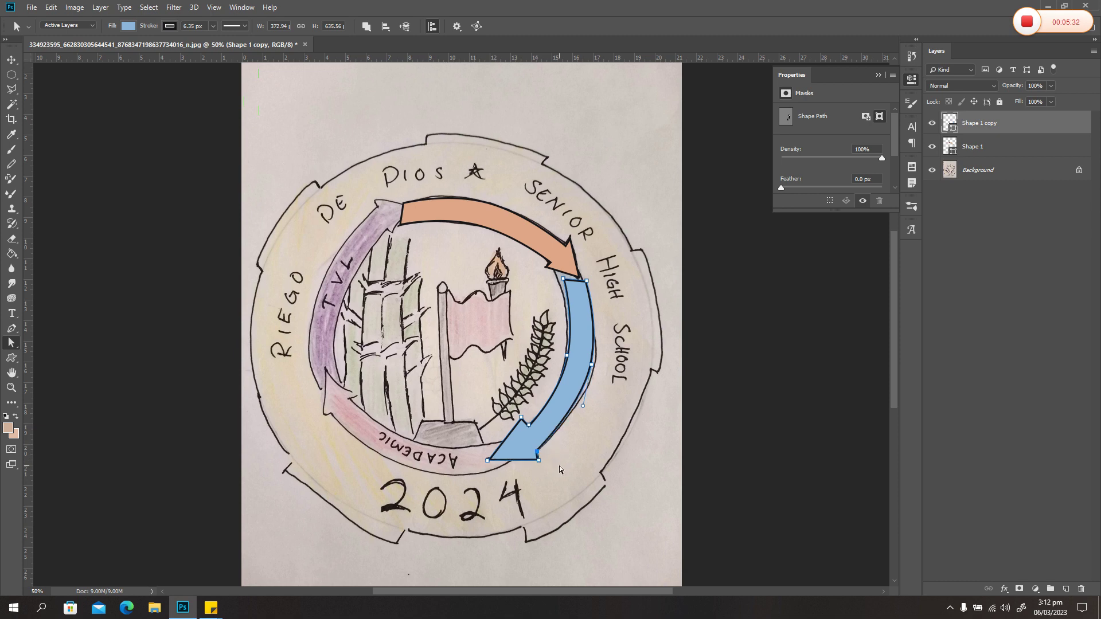
Add an anchor point to each of the two front edges of the blue arrowhead and bend them inward to follow the sketch.
{"action": "right_click", "coordinate": [506, 438]}
{"action": "left_click", "coordinate": [562, 199]}
{"action": "left_click_drag", "start_coordinate": [503, 438], "coordinate": [516, 442]}
{"action": "right_click", "coordinate": [518, 462]}
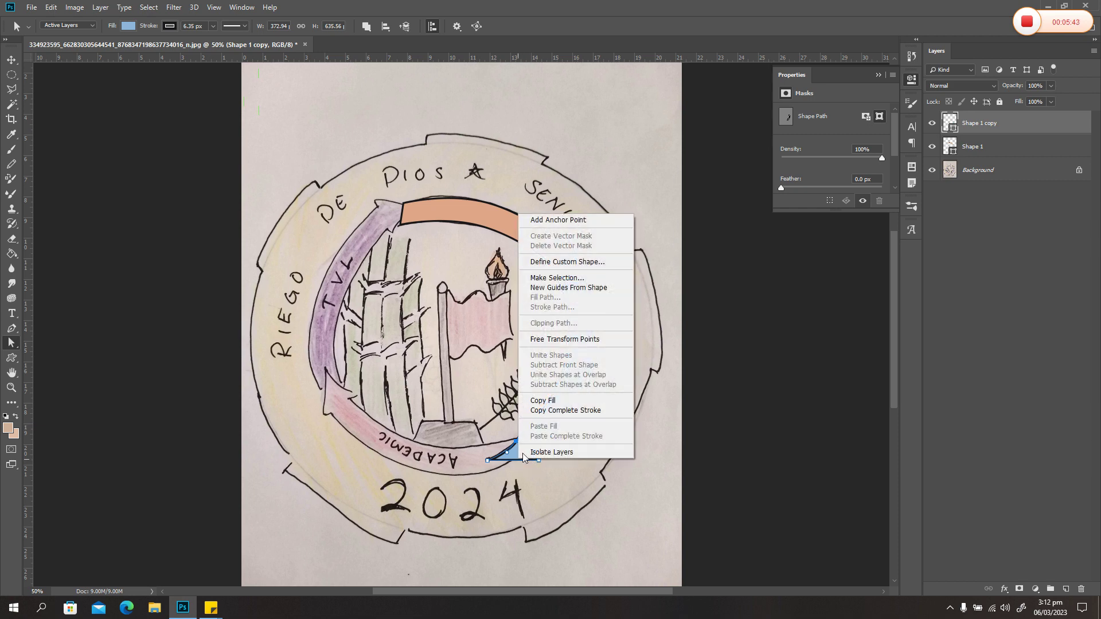
{"action": "left_click", "coordinate": [567, 220]}
{"action": "left_click_drag", "start_coordinate": [518, 463], "coordinate": [518, 462]}
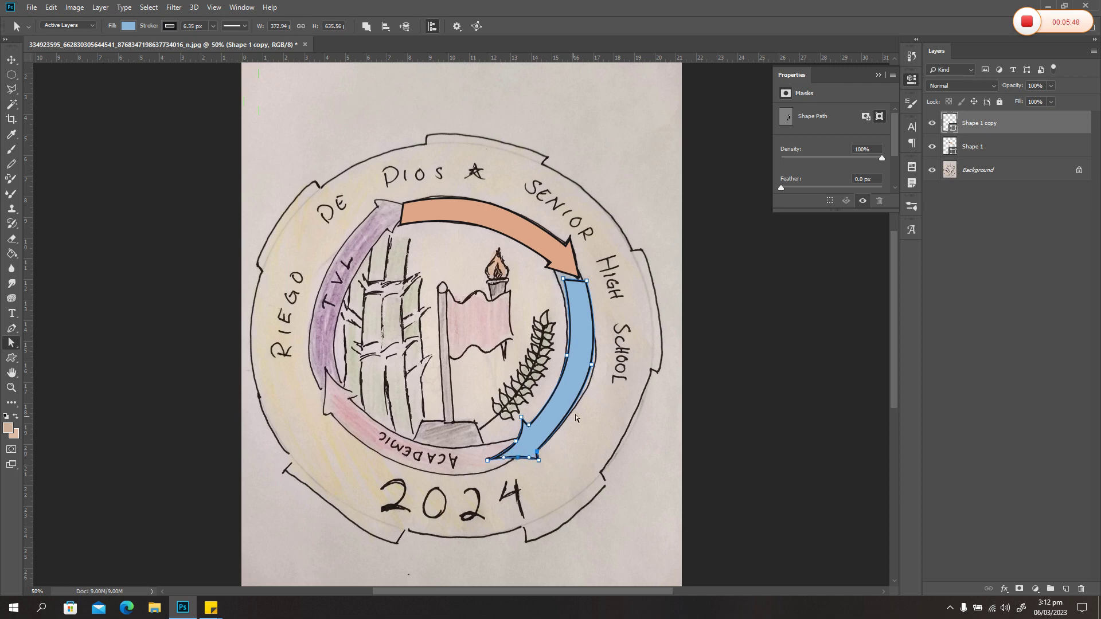
Fit the blue arrow's long edges and tail end to the sketch and move its layer Shape 1 copy below Shape 1.
{"action": "left_click_drag", "start_coordinate": [593, 365], "coordinate": [594, 366]}
{"action": "left_click", "coordinate": [566, 352]}
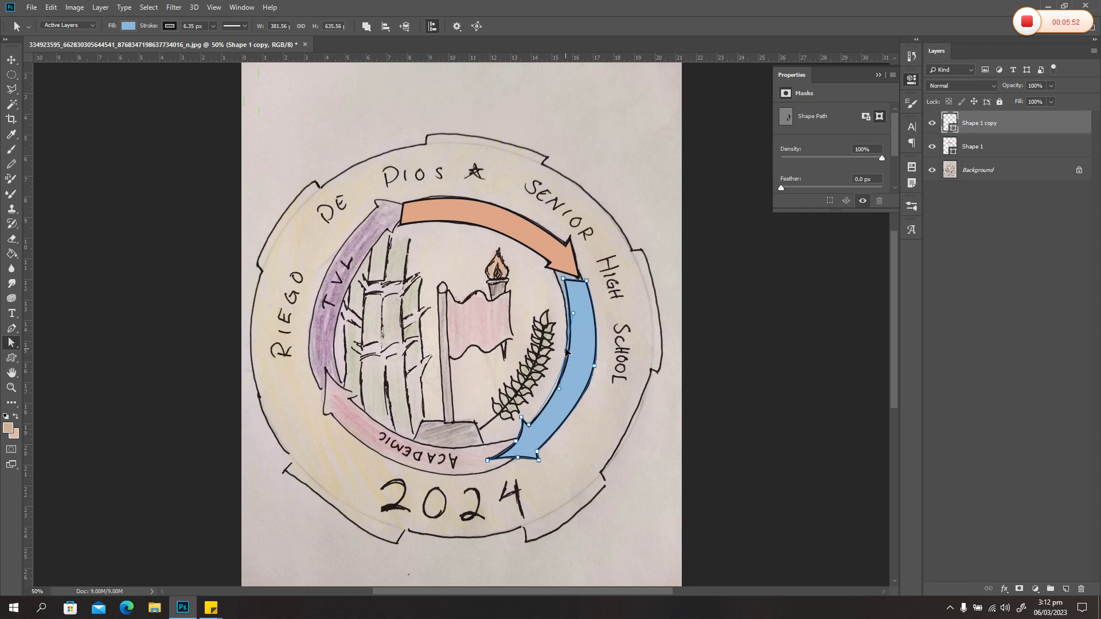
{"action": "mouse_move", "coordinate": [563, 279]}
{"action": "left_mouse_down"}
{"action": "mouse_move", "coordinate": [553, 269]}
{"action": "mouse_move", "coordinate": [579, 274]}
{"action": "left_mouse_up"}
{"action": "left_click", "coordinate": [634, 308]}
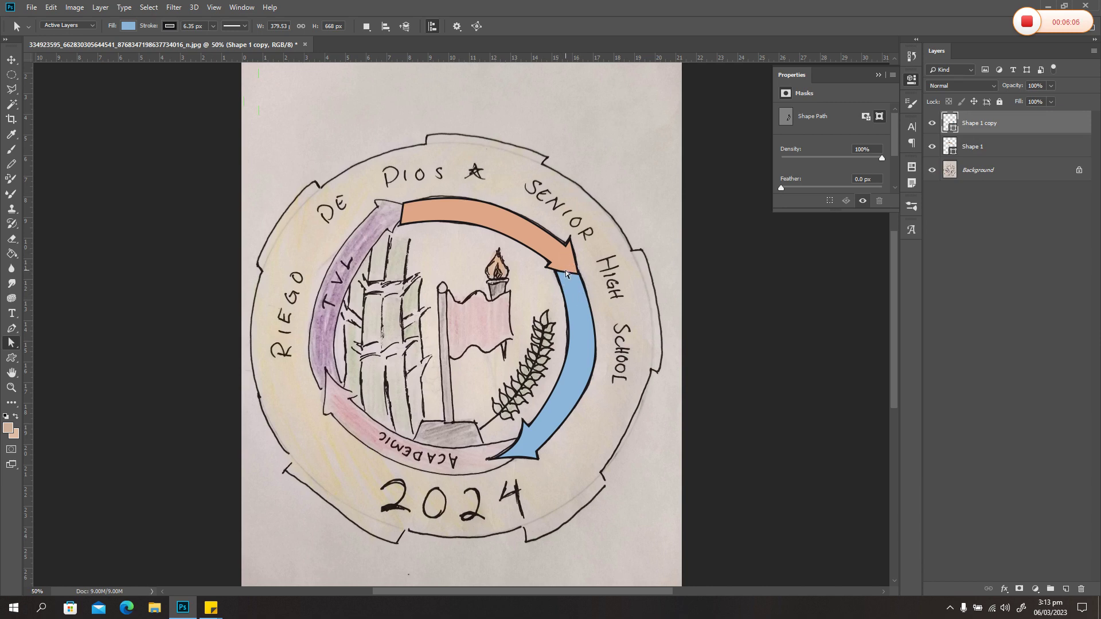
{"action": "left_click_drag", "start_coordinate": [1045, 122], "coordinate": [1044, 160]}
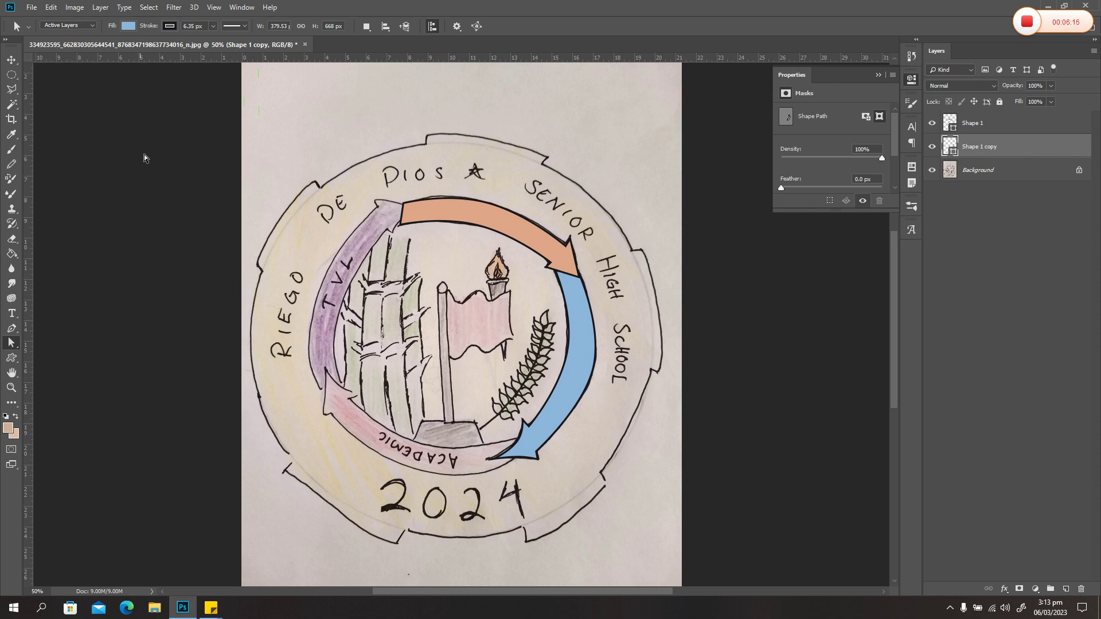
Switch to the Pen tool and hide the layers Shape 1 copy and Shape 1 to expose the sketch for tracing.
{"action": "left_click", "coordinate": [13, 329]}
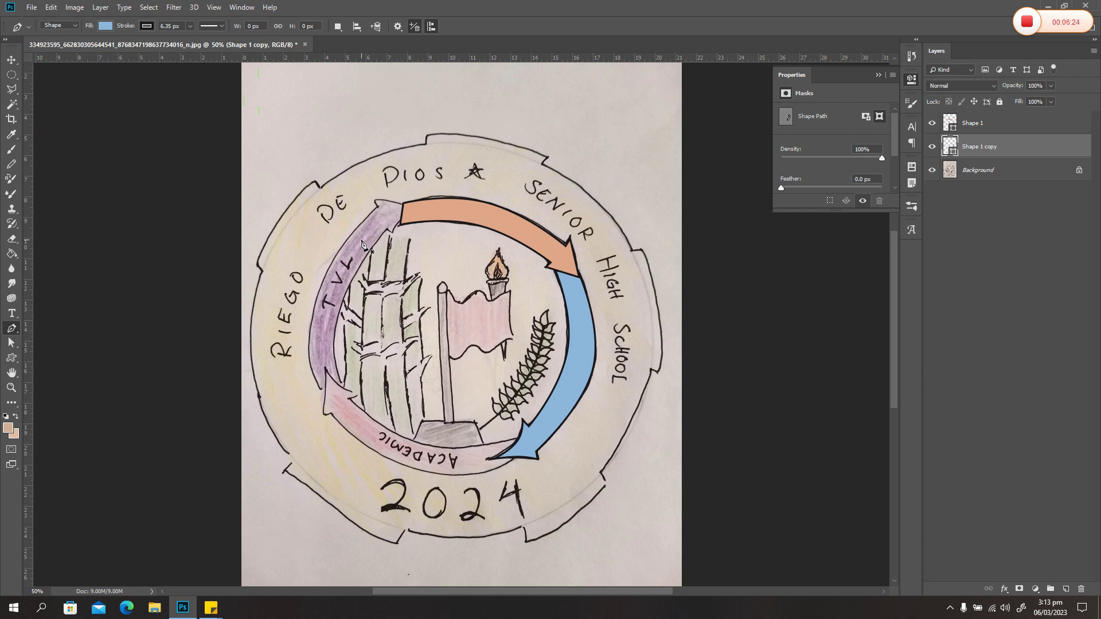
{"action": "left_click", "coordinate": [931, 146]}
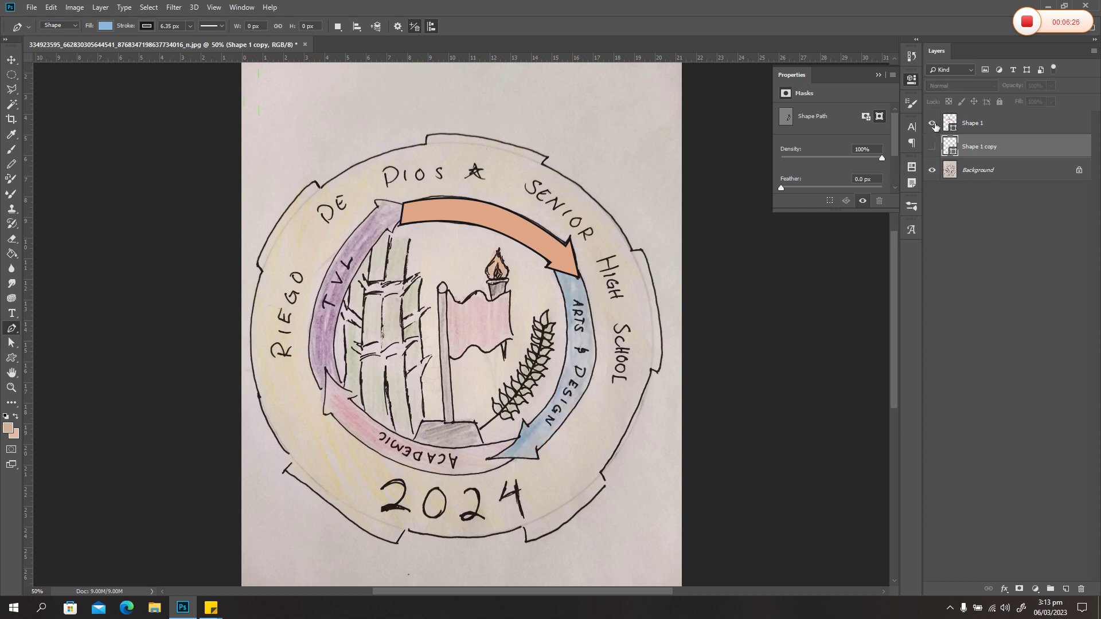
{"action": "left_click", "coordinate": [931, 123]}
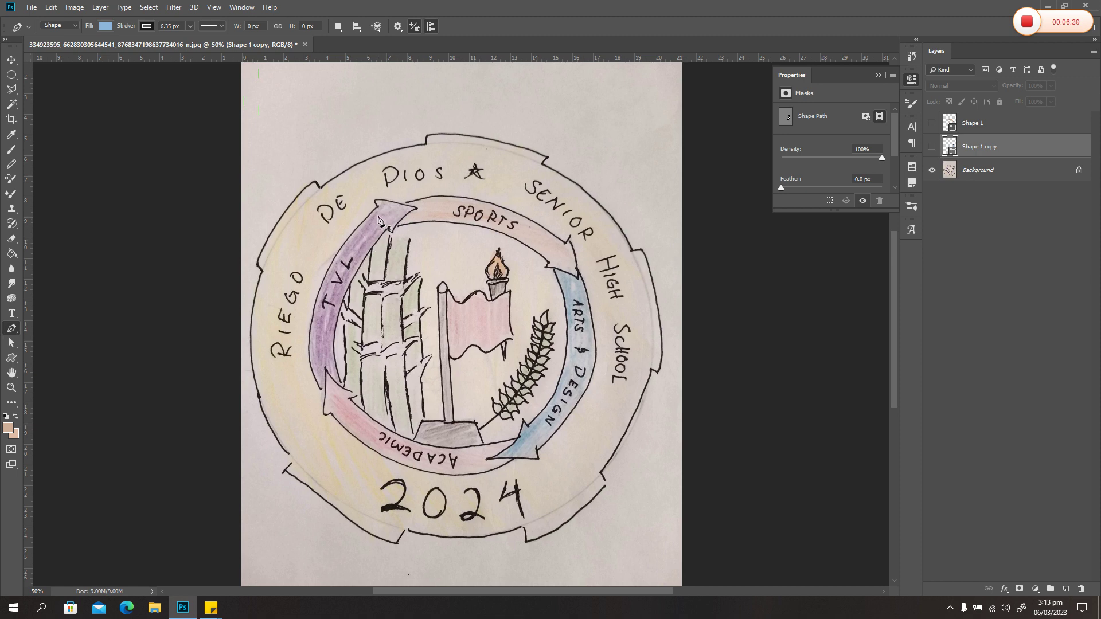
Set the Pen tool's shape fill to a deeper purple, based on a colour sampled from the sketch's TVL arrow.
{"action": "left_click", "coordinate": [105, 27]}
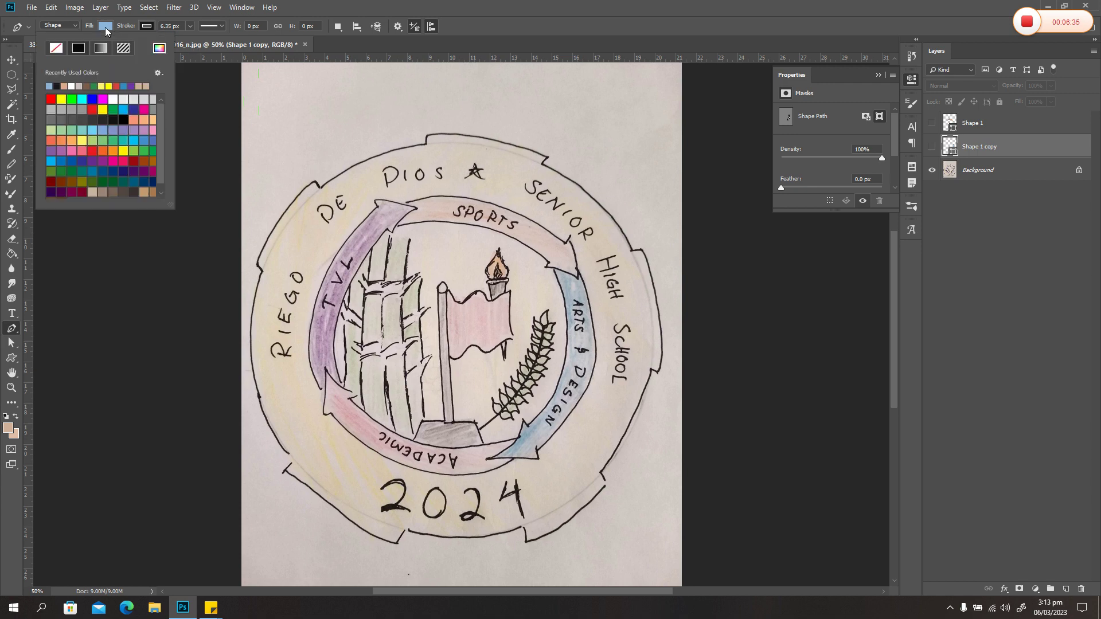
{"action": "left_click", "coordinate": [160, 48]}
{"action": "left_click", "coordinate": [368, 226]}
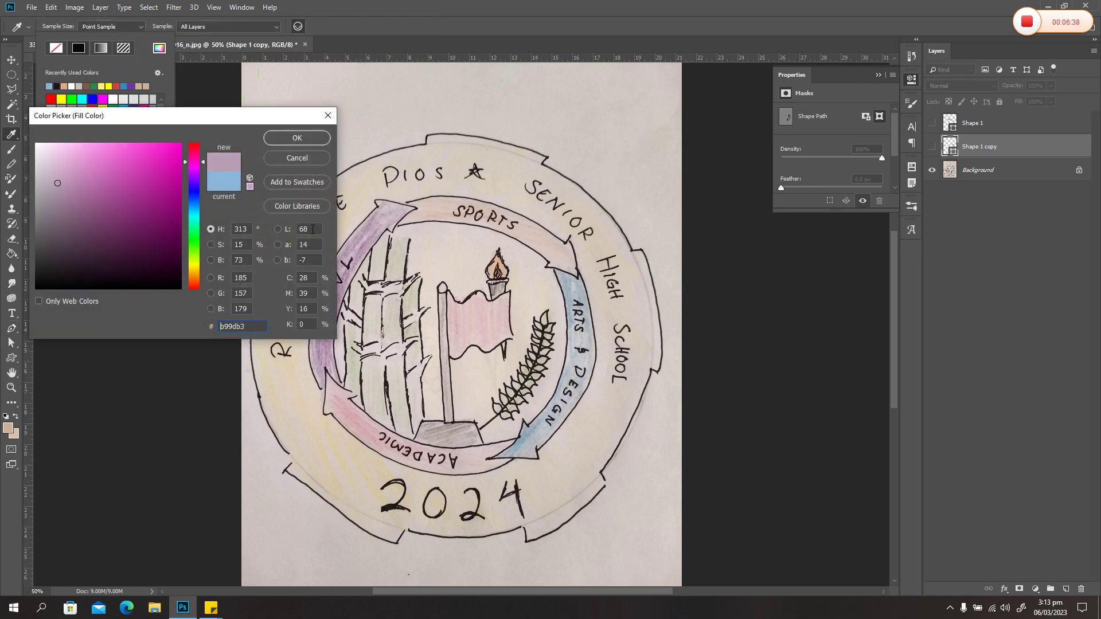
{"action": "mouse_move", "coordinate": [79, 192]}
{"action": "left_mouse_down"}
{"action": "mouse_move", "coordinate": [101, 190]}
{"action": "mouse_move", "coordinate": [99, 203]}
{"action": "left_mouse_up"}
{"action": "left_click", "coordinate": [297, 138]}
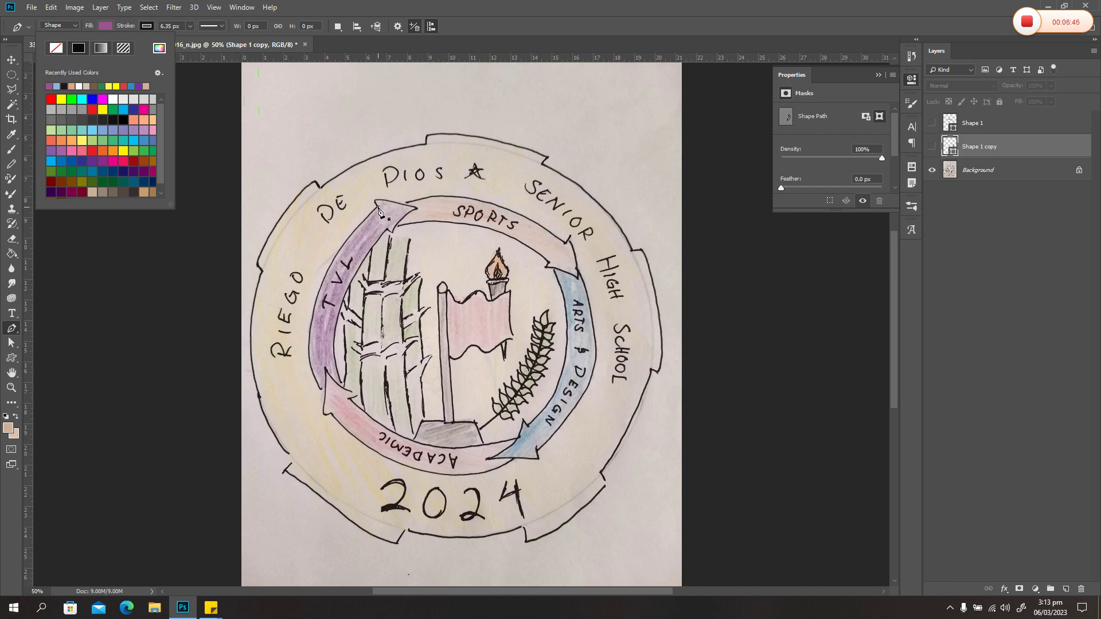
{"action": "key", "text": "Escape"}
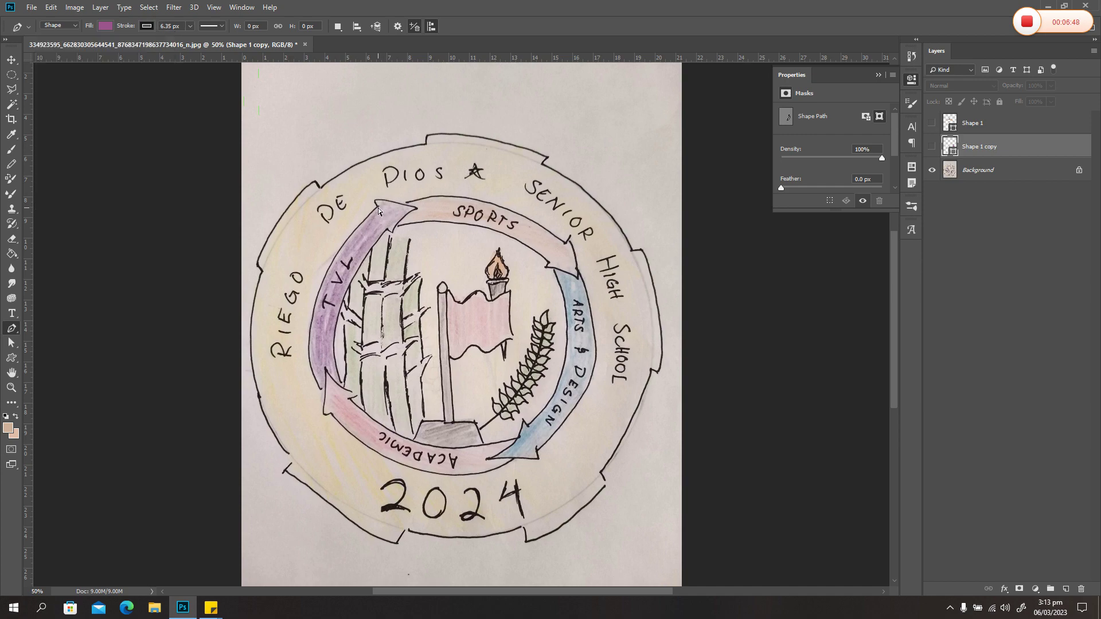
Start a Pen tool shape by tracing the corners and tip of the TVL arrow's head with straight segments.
{"action": "key", "text": "ctrl+plus"}
{"action": "key", "text": "ctrl+plus"}
{"action": "scroll", "coordinate": [372, 211], "scroll_direction": "up", "scroll_amount": 3}
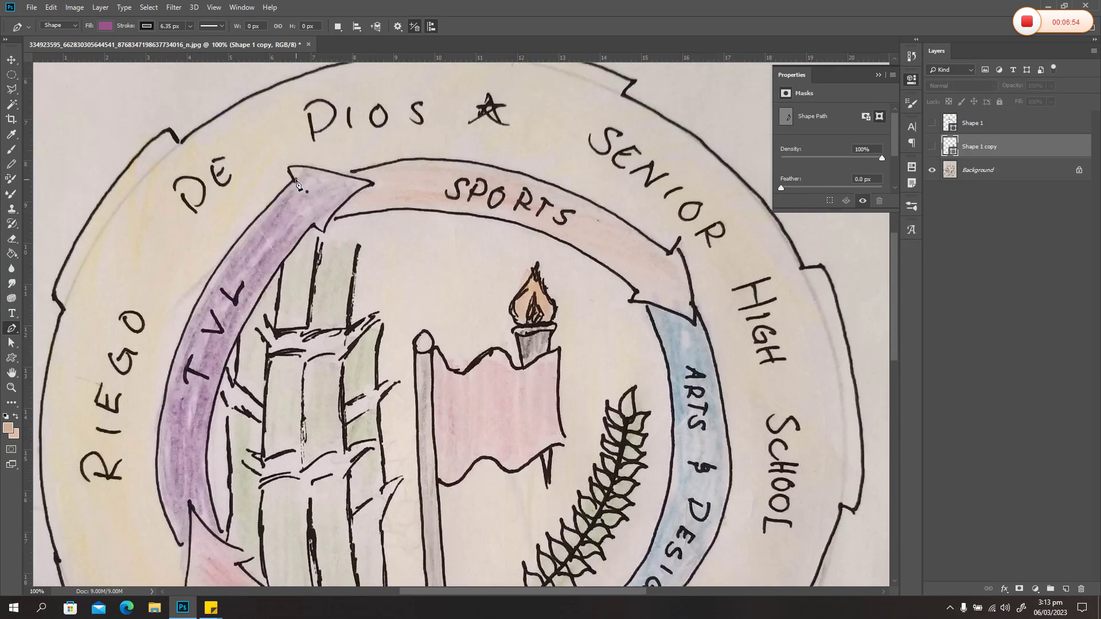
{"action": "left_click", "coordinate": [294, 180]}
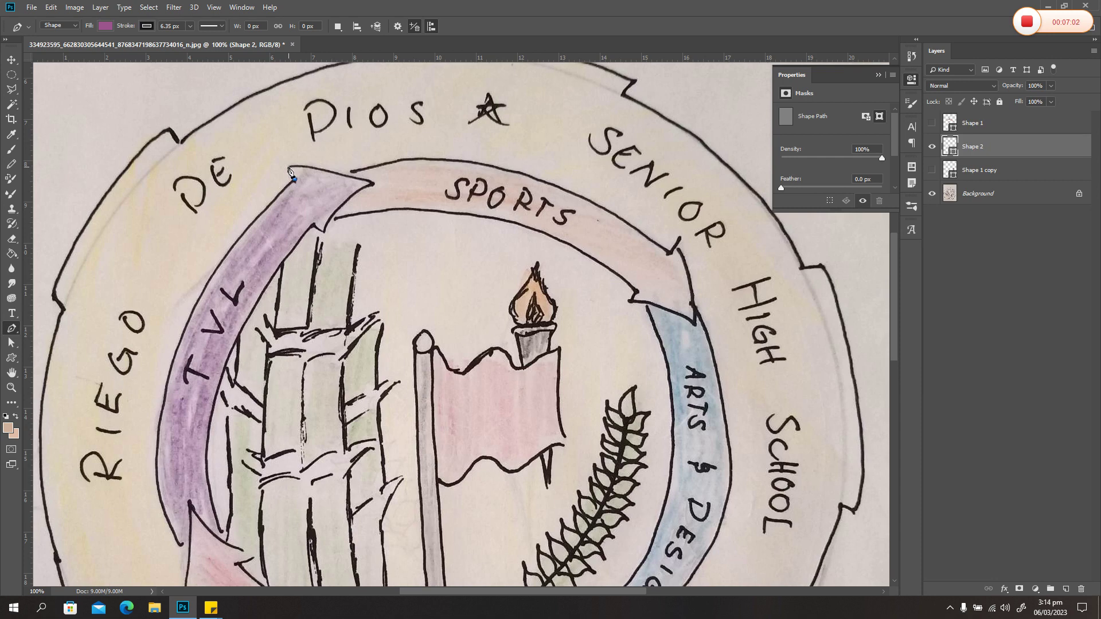
{"action": "left_click", "coordinate": [288, 168]}
{"action": "left_click", "coordinate": [289, 167]}
{"action": "left_click", "coordinate": [372, 184]}
{"action": "left_click", "coordinate": [324, 232]}
{"action": "left_click", "coordinate": [313, 227]}
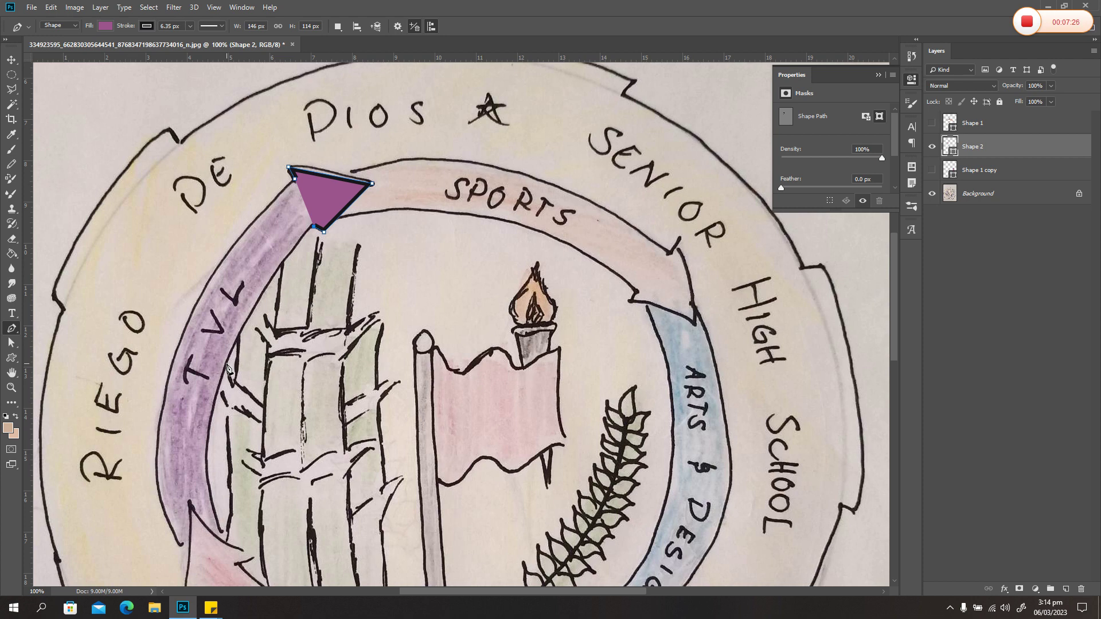
Trace the TVL arrow's inner edge with two curved segments from the head down to its tail end.
{"action": "left_click_drag", "start_coordinate": [227, 364], "coordinate": [218, 408]}
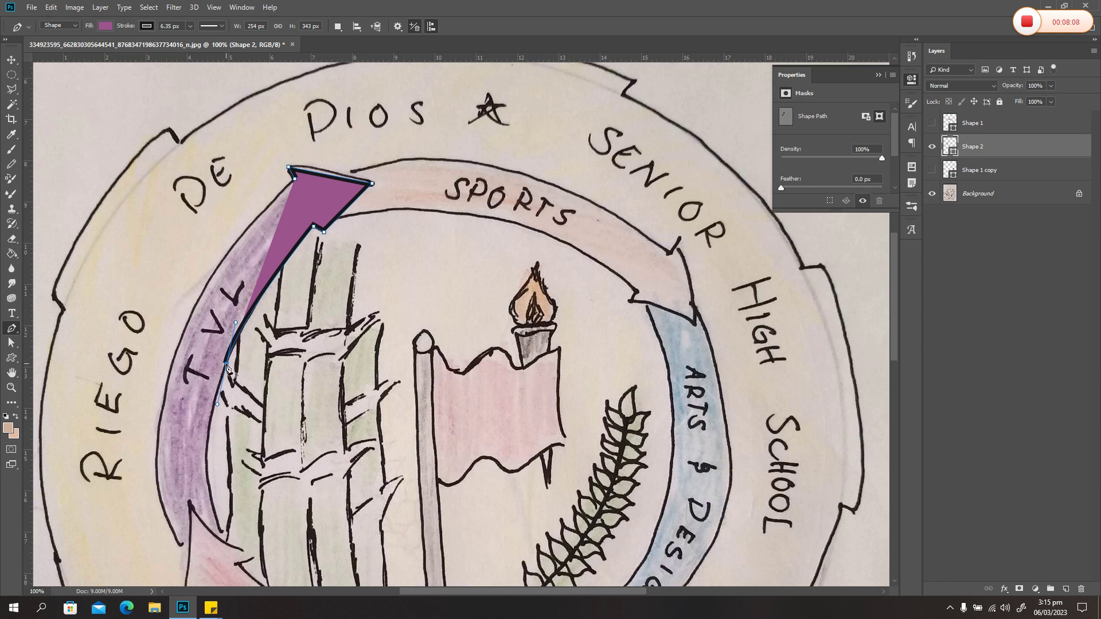
{"action": "left_click", "coordinate": [227, 364]}
{"action": "left_click_drag", "start_coordinate": [223, 534], "coordinate": [258, 566]}
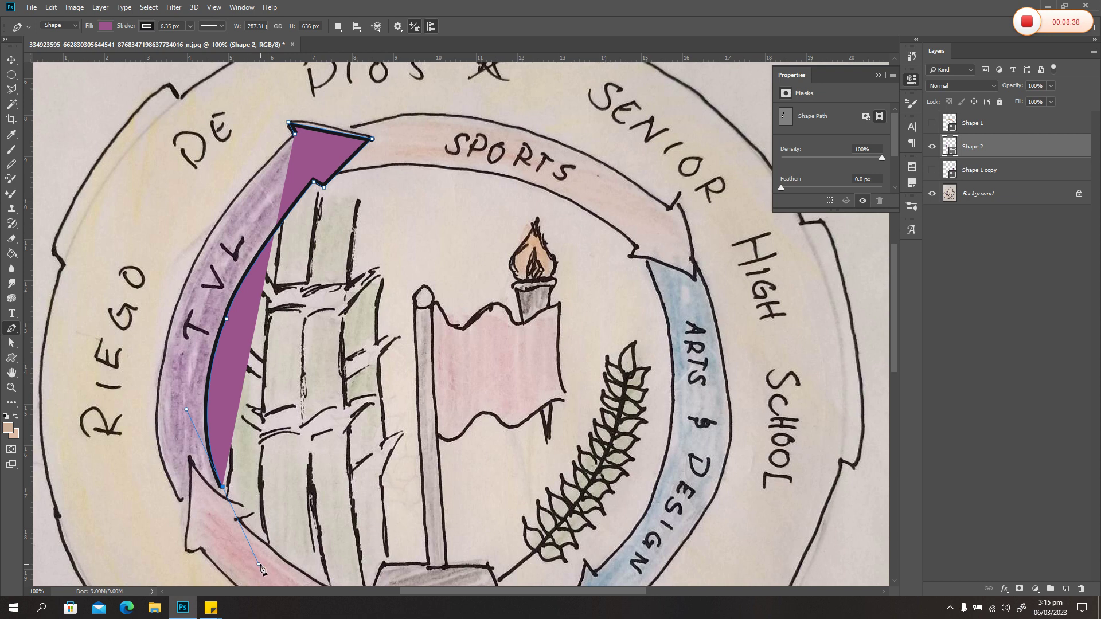
{"action": "left_click", "coordinate": [223, 489]}
Trace the TVL arrow's tail end and curved outer edge, closing the path at the arrowhead's starting point.
{"action": "left_click", "coordinate": [181, 499]}
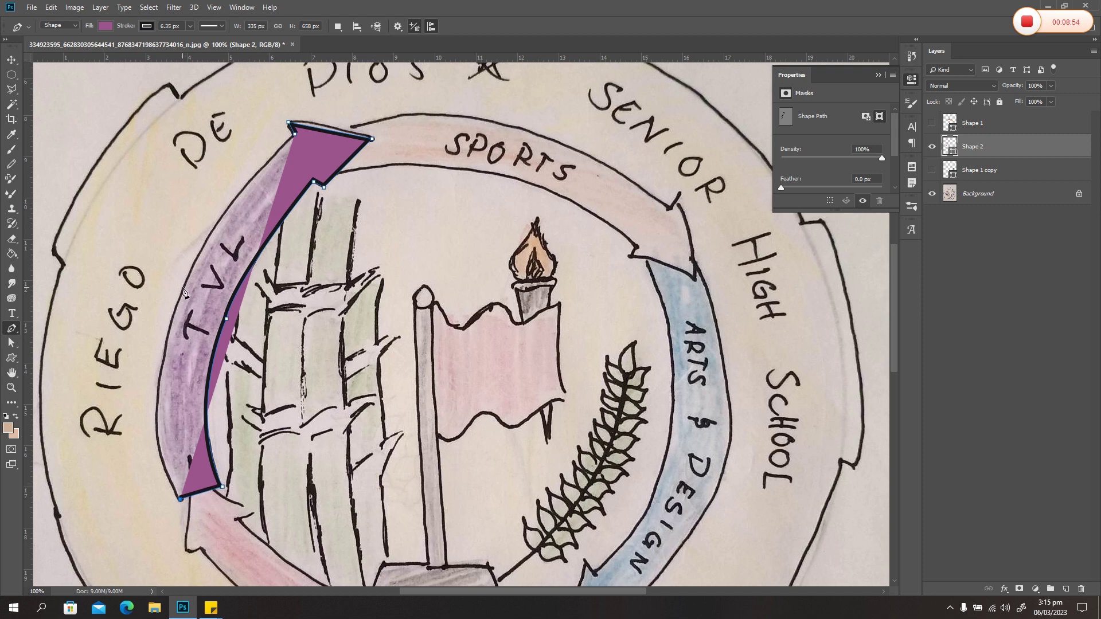
{"action": "left_click_drag", "start_coordinate": [183, 285], "coordinate": [242, 129]}
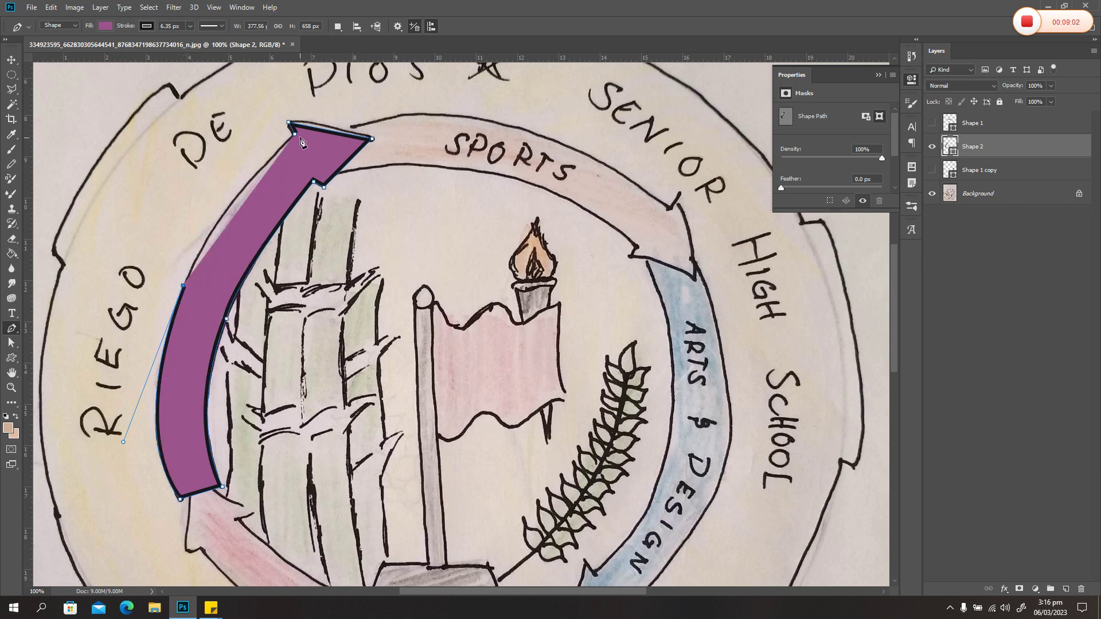
{"action": "left_click_drag", "start_coordinate": [294, 134], "coordinate": [352, 101]}
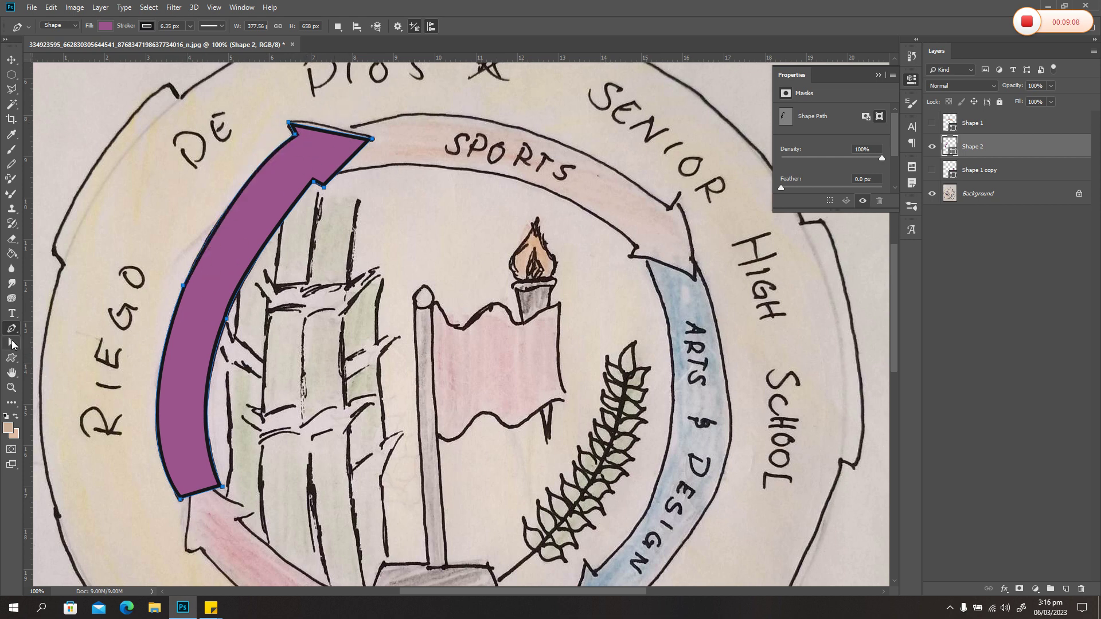
Add an anchor point on the upper edge of the purple arrow's head and bend that edge along the sketched curve.
{"action": "left_click", "coordinate": [12, 344]}
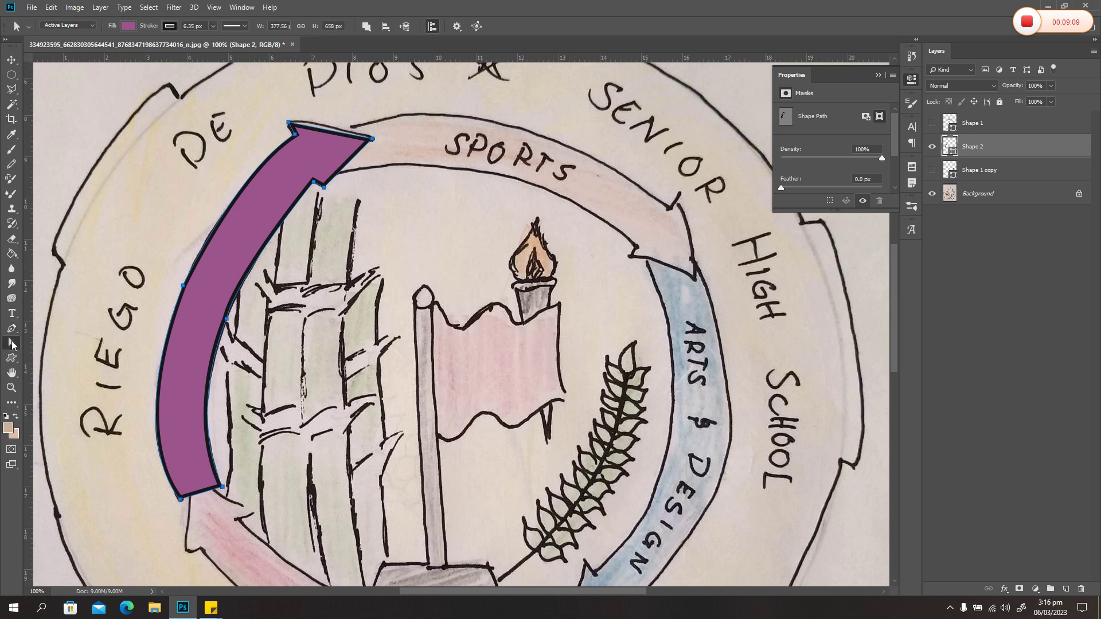
{"action": "right_click", "coordinate": [325, 130]}
{"action": "left_click", "coordinate": [336, 140]}
{"action": "left_click_drag", "start_coordinate": [324, 125], "coordinate": [321, 125]}
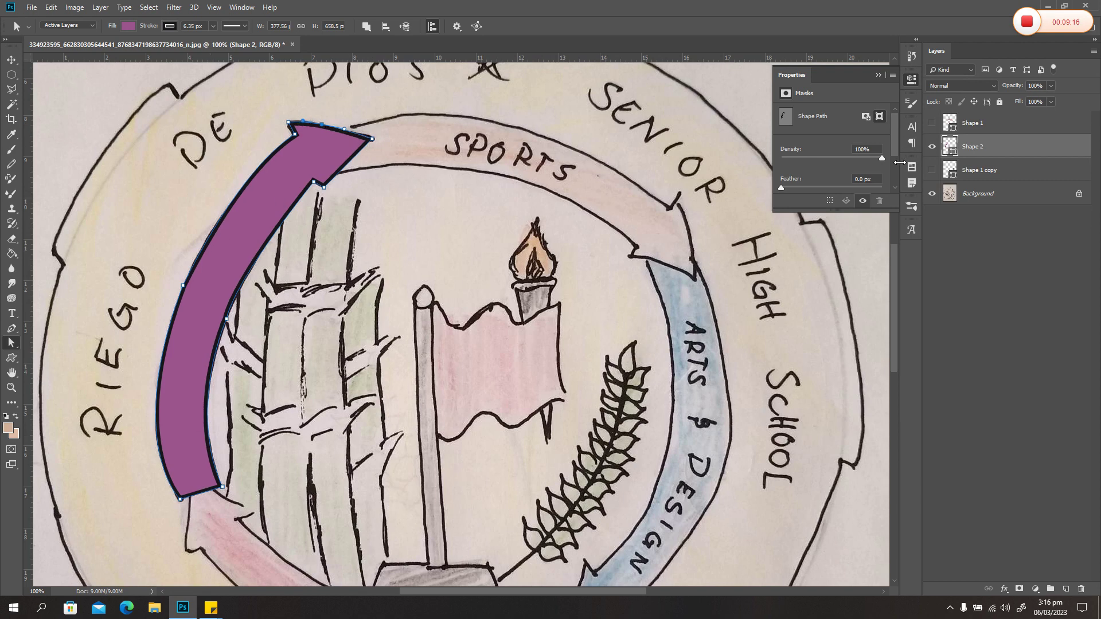
Show the layers Shape 1 and Shape 1 copy again and move Shape 2 above Shape 1 in the layer stack.
{"action": "left_click", "coordinate": [932, 122]}
{"action": "left_click", "coordinate": [932, 171]}
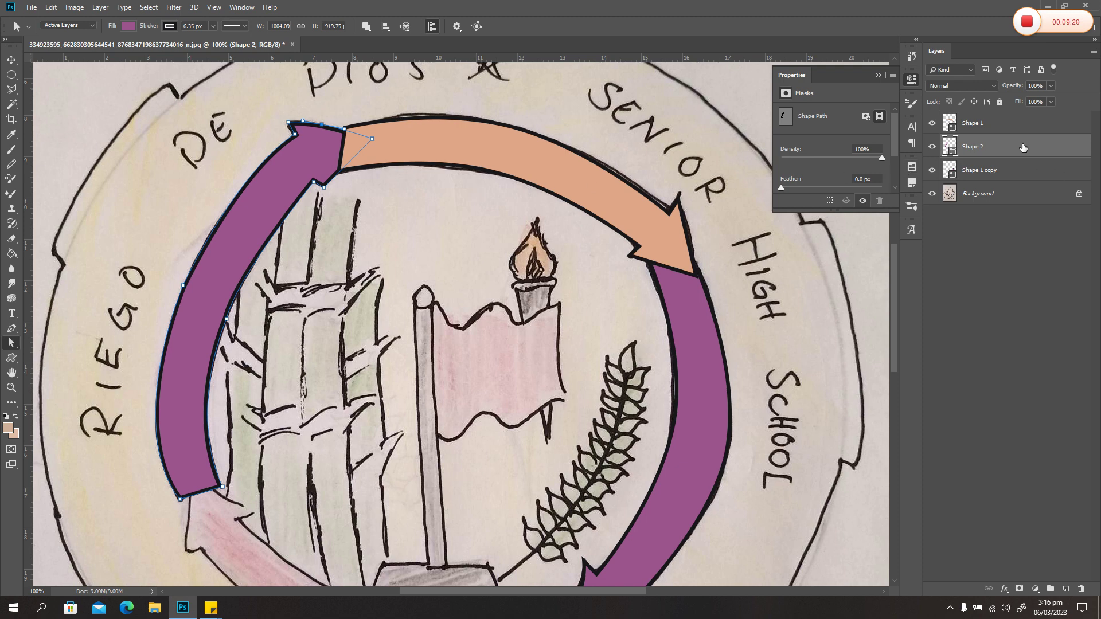
{"action": "left_click", "coordinate": [1019, 172]}
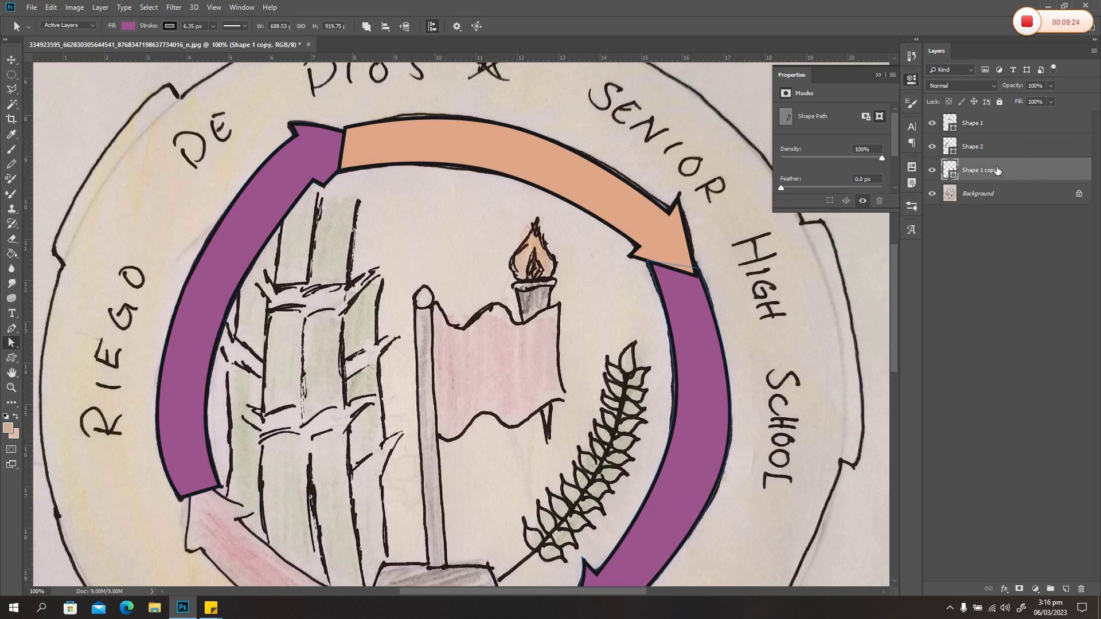
{"action": "left_click", "coordinate": [1007, 150]}
{"action": "left_click_drag", "start_coordinate": [1012, 148], "coordinate": [1024, 118]}
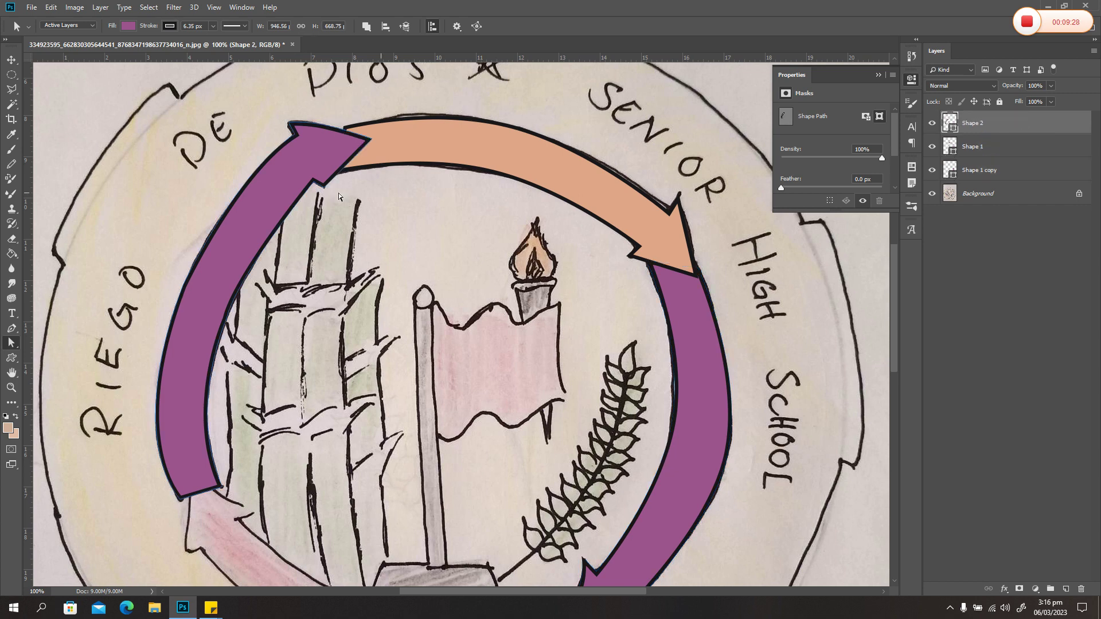
{"action": "scroll", "coordinate": [510, 346], "scroll_direction": "down", "scroll_amount": 3}
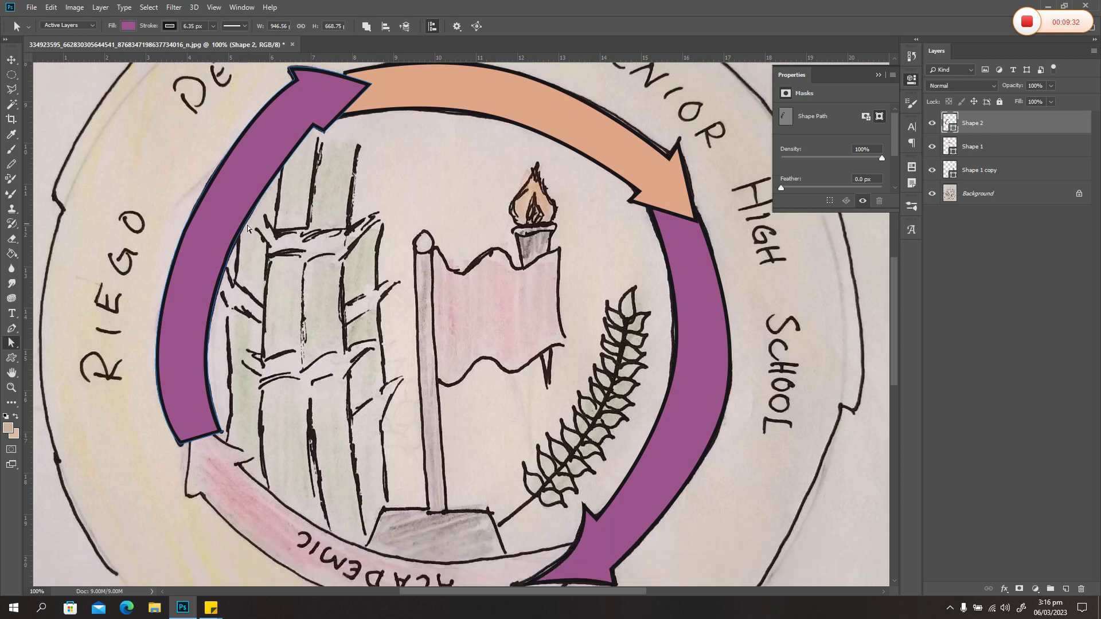
Toggle the visibility of the layers Shape 1 and Shape 1 copy to identify the arrow each one holds.
{"action": "scroll", "coordinate": [247, 228], "scroll_direction": "up", "scroll_amount": 2}
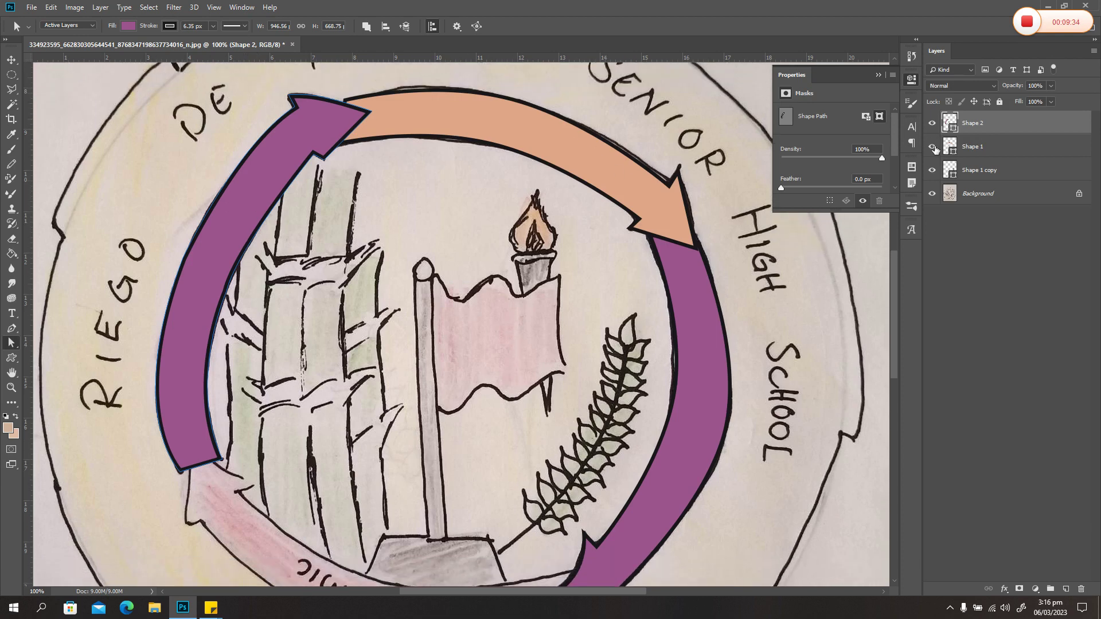
{"action": "left_click", "coordinate": [932, 147]}
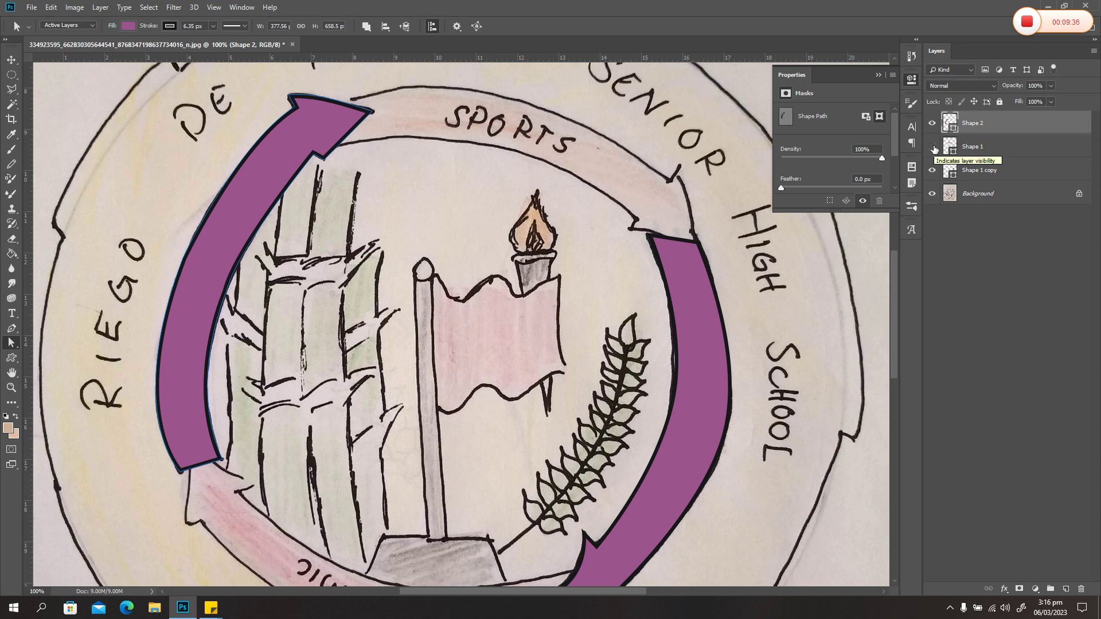
{"action": "left_click", "coordinate": [932, 146]}
{"action": "left_click", "coordinate": [932, 146]}
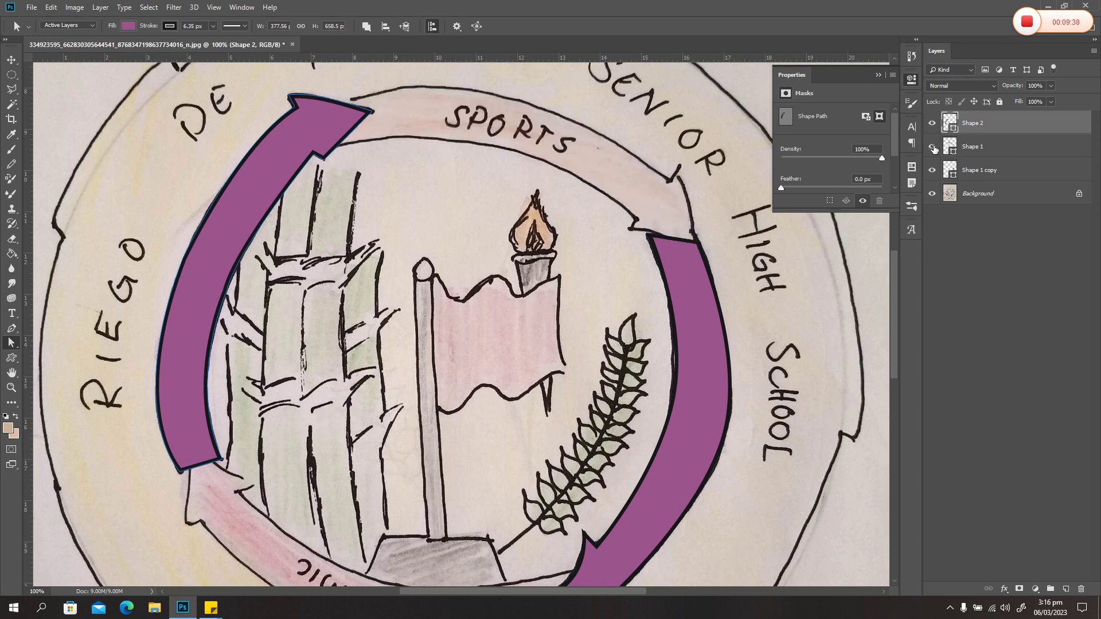
{"action": "left_click", "coordinate": [933, 147]}
{"action": "left_click", "coordinate": [932, 170]}
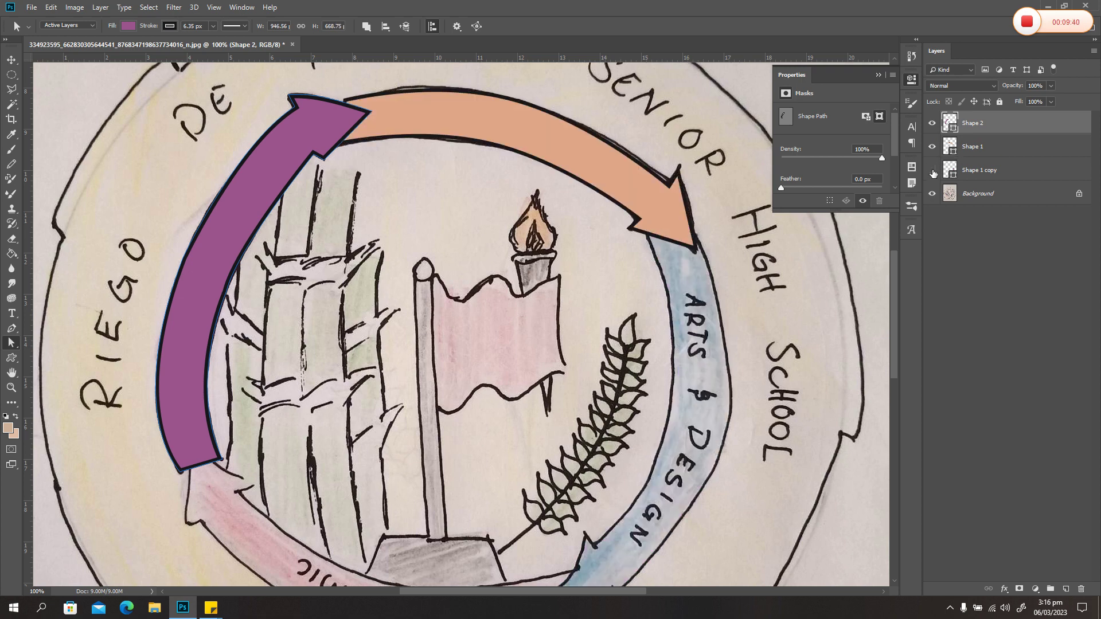
{"action": "left_click", "coordinate": [932, 171]}
Change the fill of the ARTS & DESIGN arrow on layer Shape 1 copy to light blue.
{"action": "left_click", "coordinate": [982, 171]}
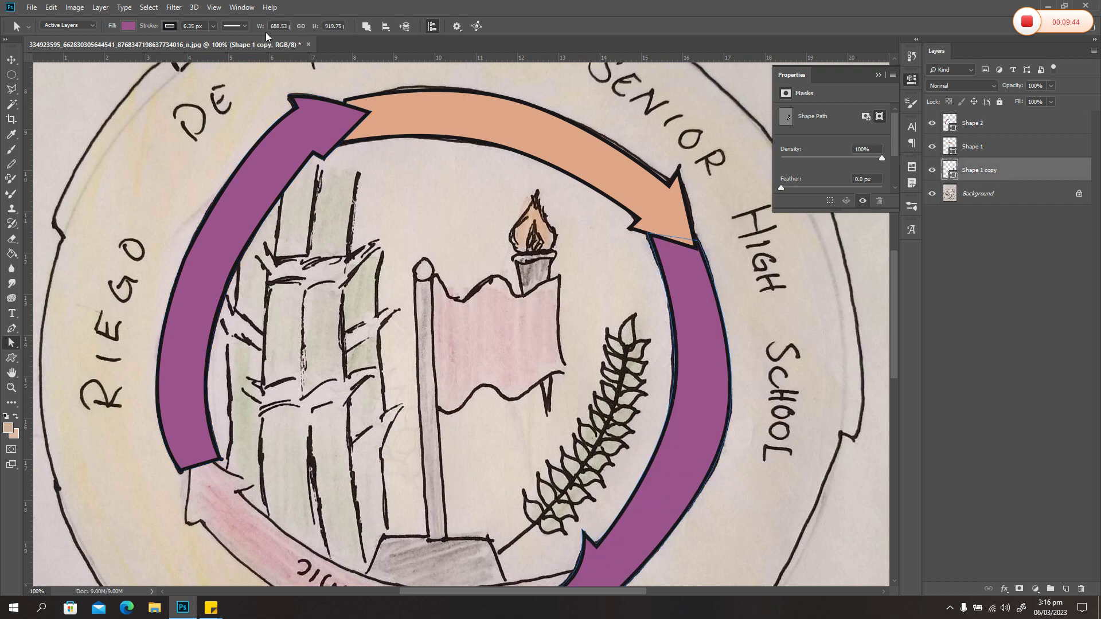
{"action": "left_click", "coordinate": [129, 26]}
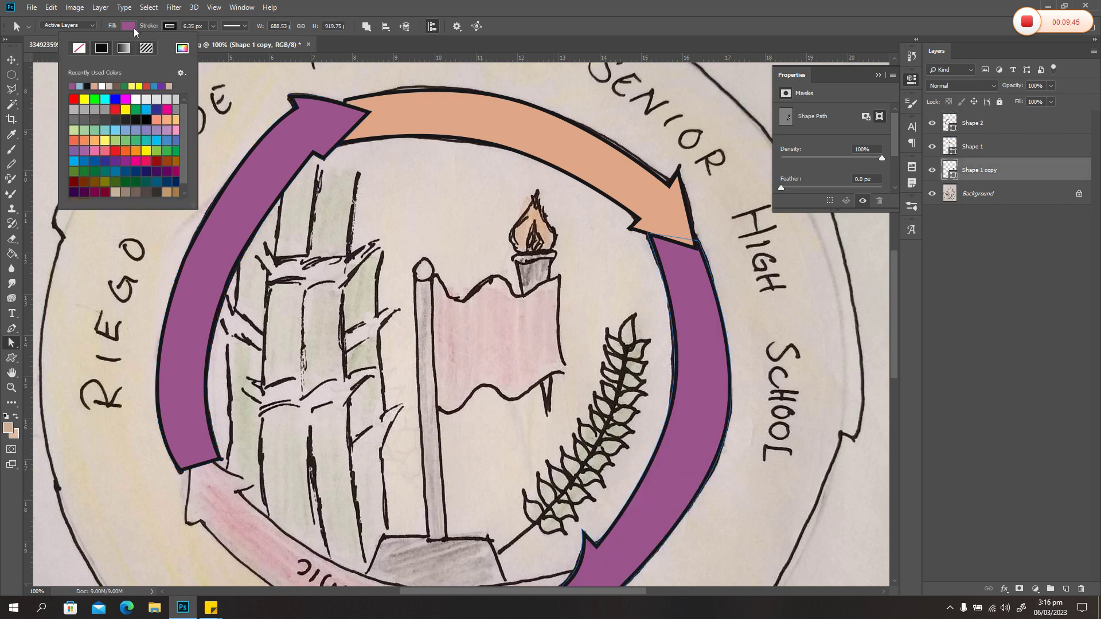
{"action": "left_click", "coordinate": [79, 86]}
{"action": "left_click", "coordinate": [201, 29]}
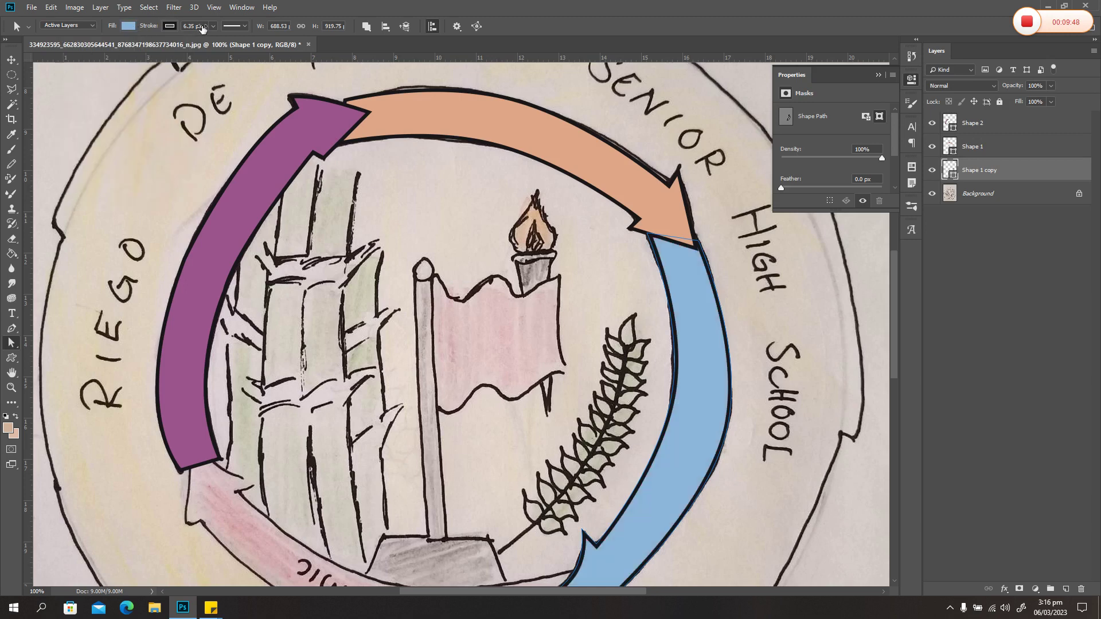
Examine the traced arrows against the whole sketch, including the school name lettering and the outer ring.
{"action": "left_click", "coordinate": [981, 194]}
{"action": "scroll", "coordinate": [630, 378], "scroll_direction": "down", "scroll_amount": 2}
{"action": "scroll", "coordinate": [559, 406], "scroll_direction": "down", "scroll_amount": 3}
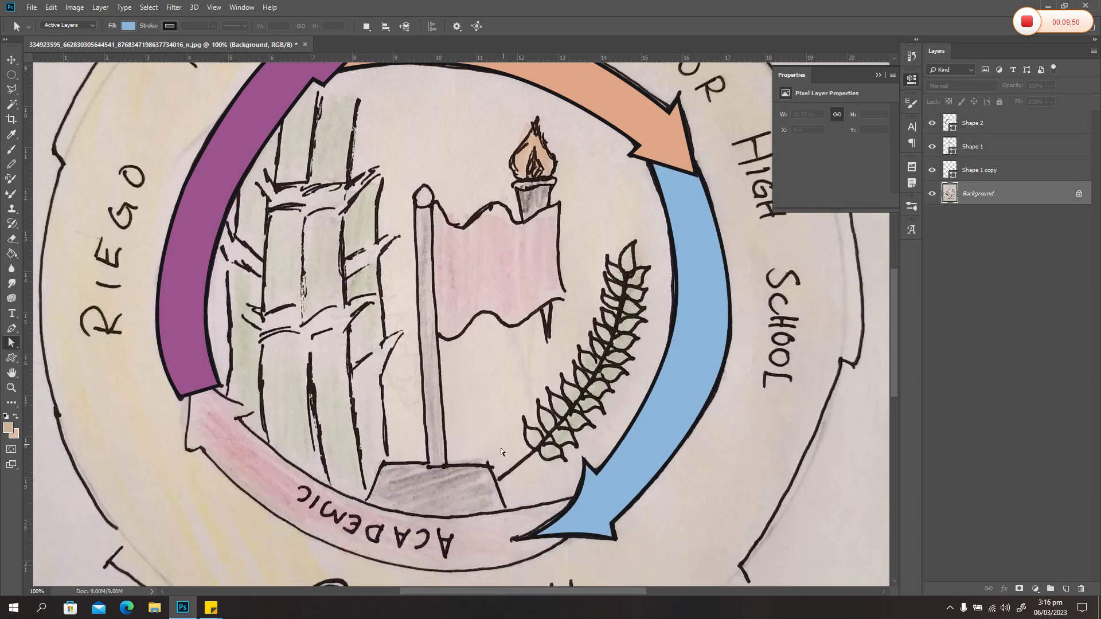
{"action": "scroll", "coordinate": [480, 348], "scroll_direction": "up", "scroll_amount": 7}
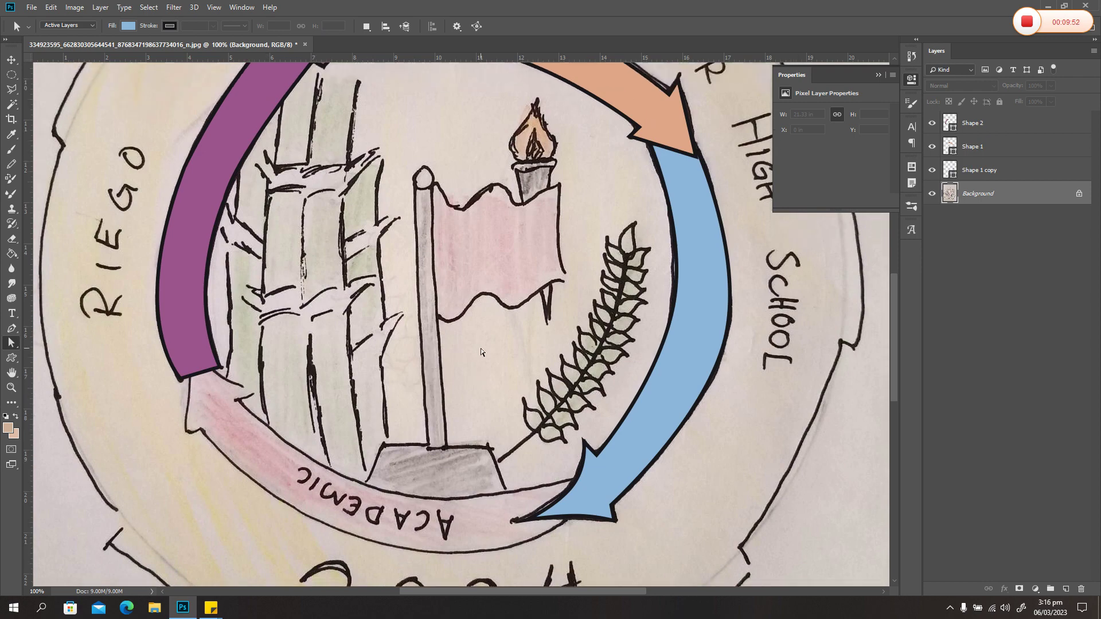
{"action": "scroll", "coordinate": [503, 311], "scroll_direction": "up", "scroll_amount": 1}
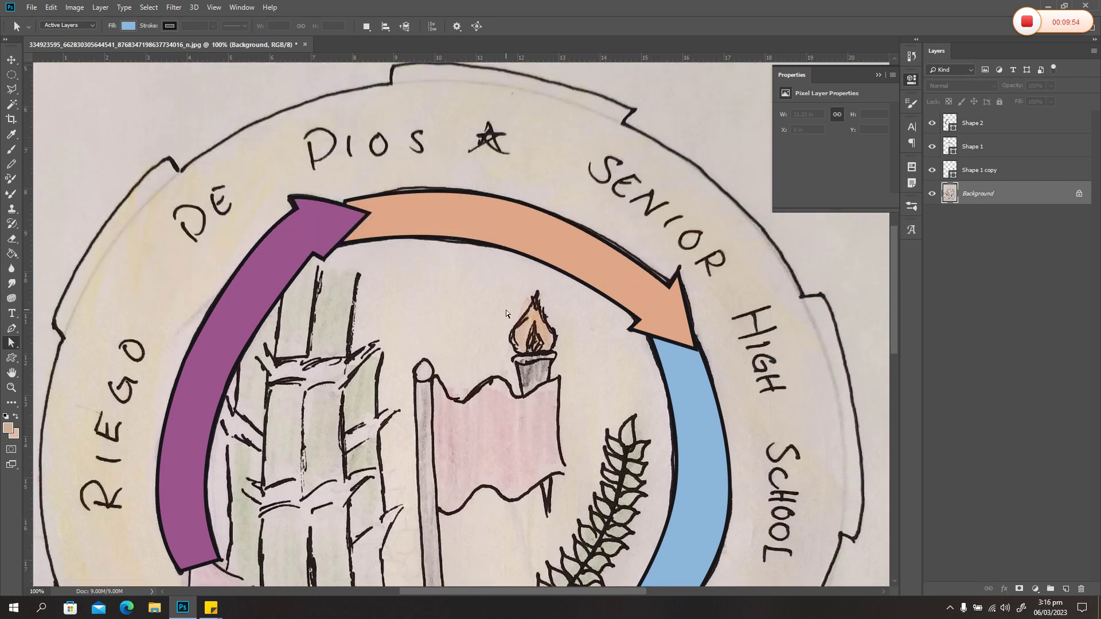
{"action": "scroll", "coordinate": [505, 310], "scroll_direction": "down", "scroll_amount": 1}
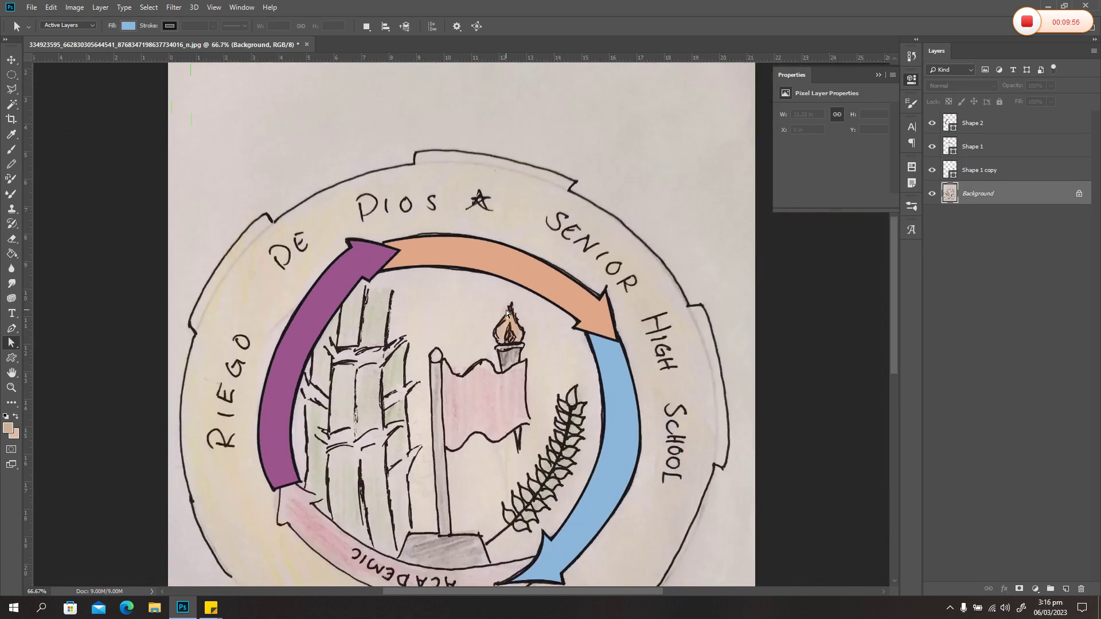
{"action": "scroll", "coordinate": [504, 311], "scroll_direction": "down", "scroll_amount": 3}
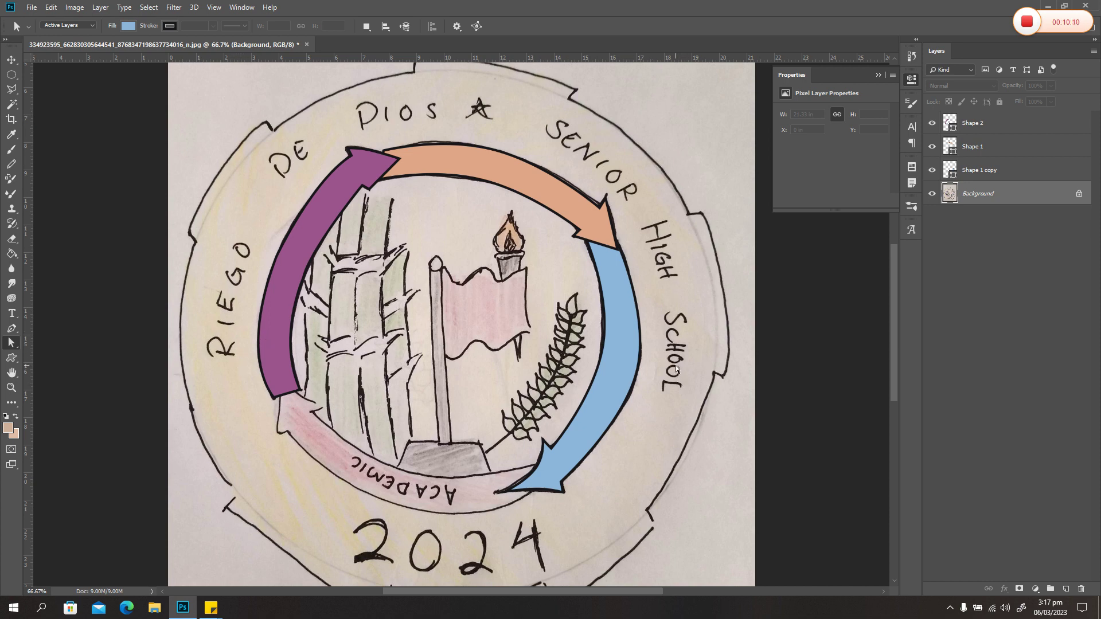
{"action": "scroll", "coordinate": [676, 366], "scroll_direction": "up", "scroll_amount": 1}
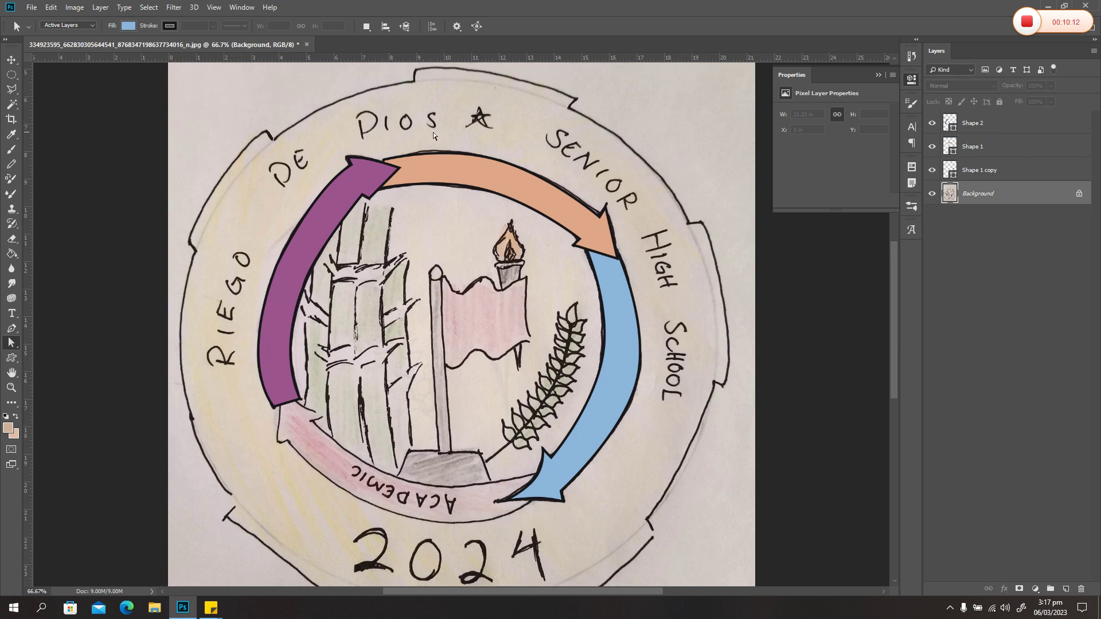
{"action": "scroll", "coordinate": [659, 364], "scroll_direction": "down", "scroll_amount": 1}
{"action": "scroll", "coordinate": [660, 363], "scroll_direction": "up", "scroll_amount": 1}
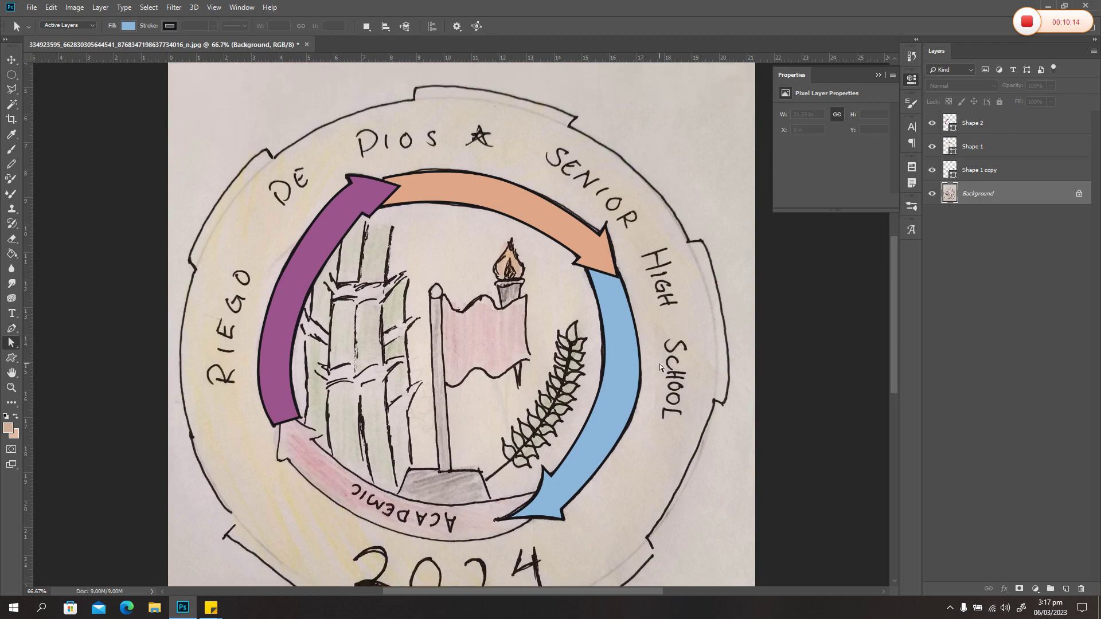
{"action": "key", "text": "ctrl+minus"}
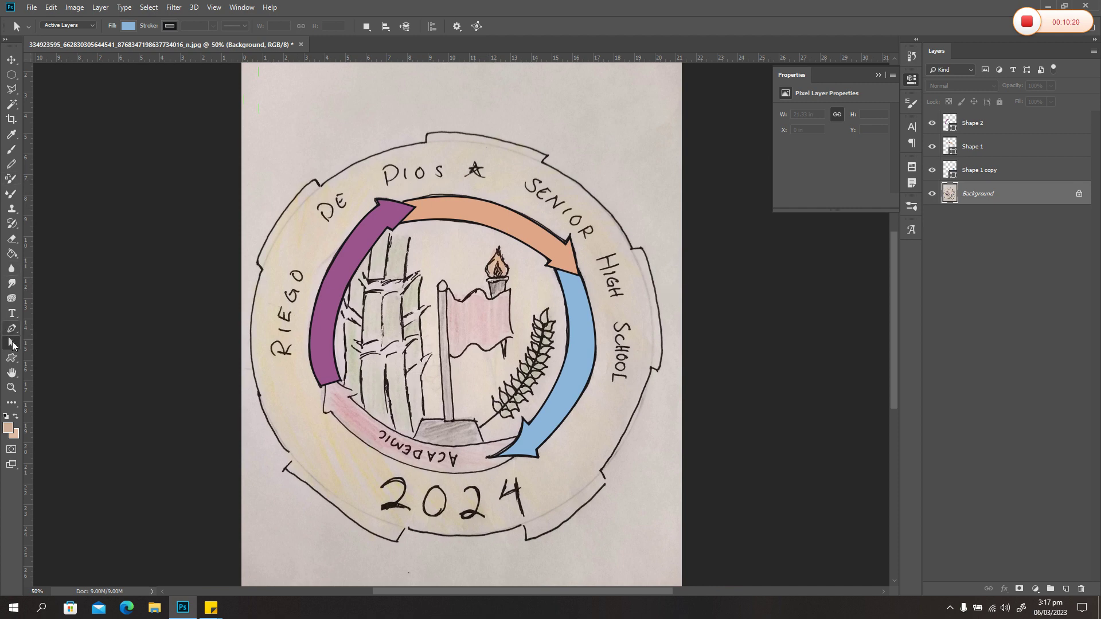
Draw a black 1024 px circle on a new layer above Shape 2 and shift it to cover the arrow ring.
{"action": "left_click", "coordinate": [11, 359]}
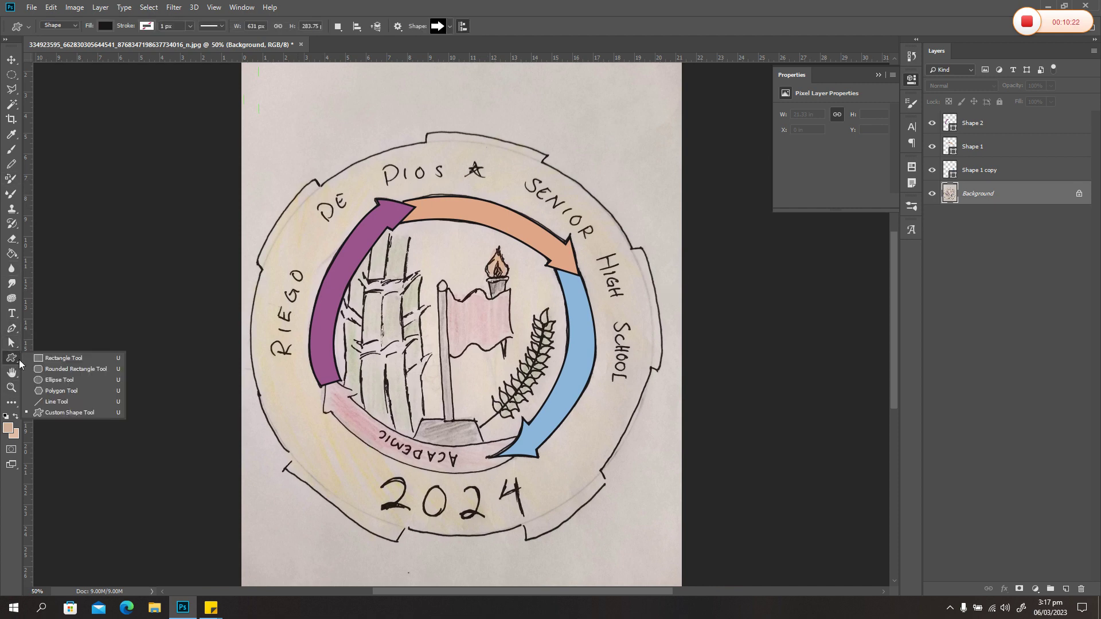
{"action": "left_click", "coordinate": [54, 379]}
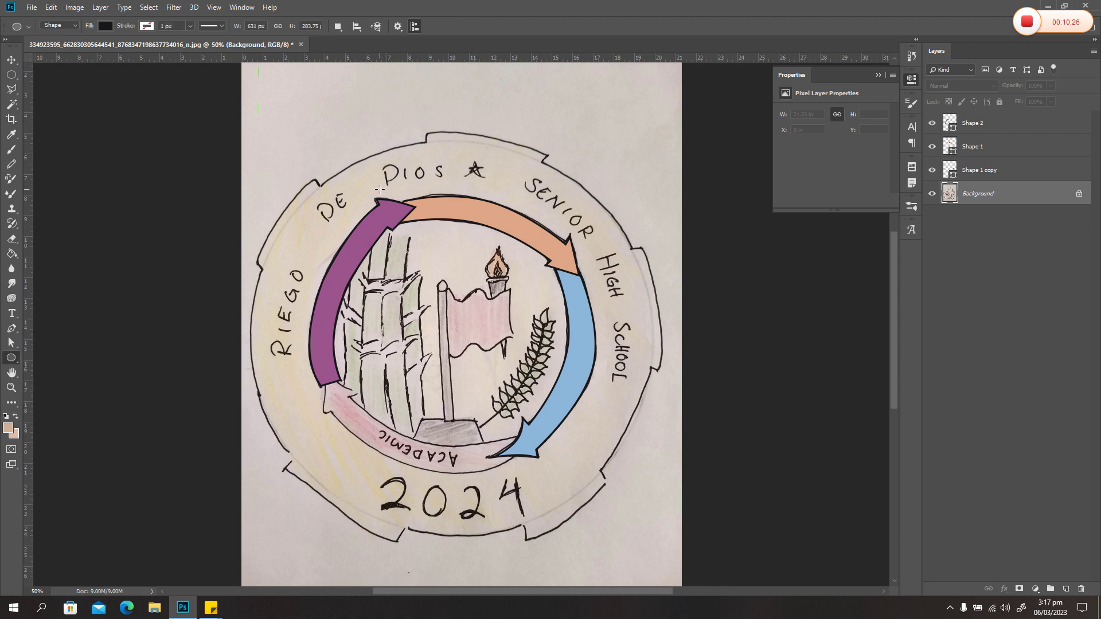
{"action": "left_click", "coordinate": [1022, 122]}
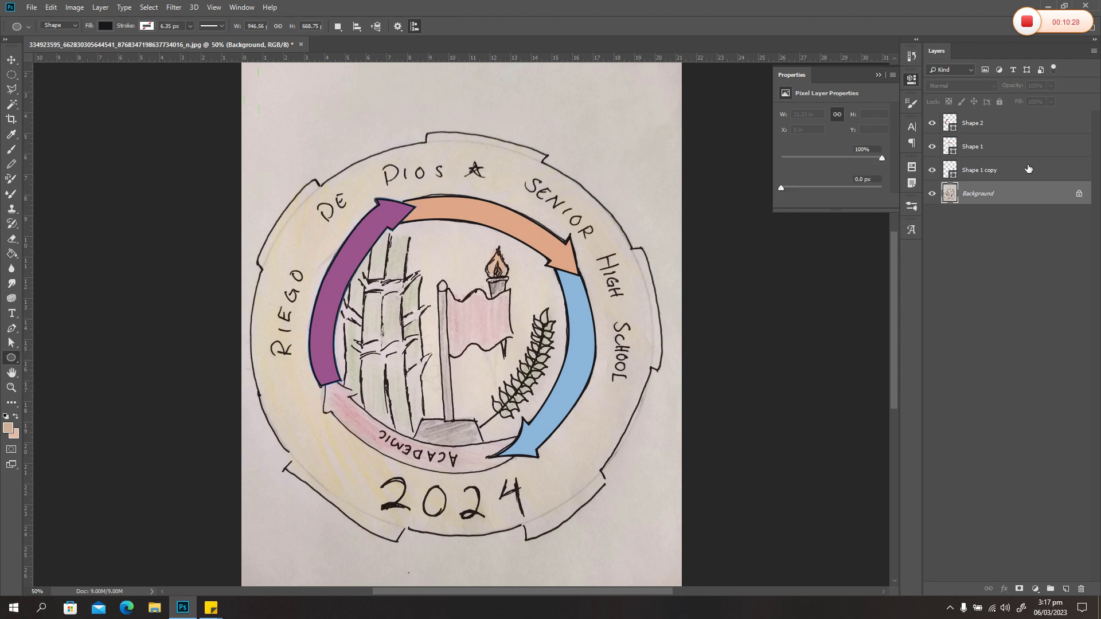
{"action": "left_click", "coordinate": [1067, 588]}
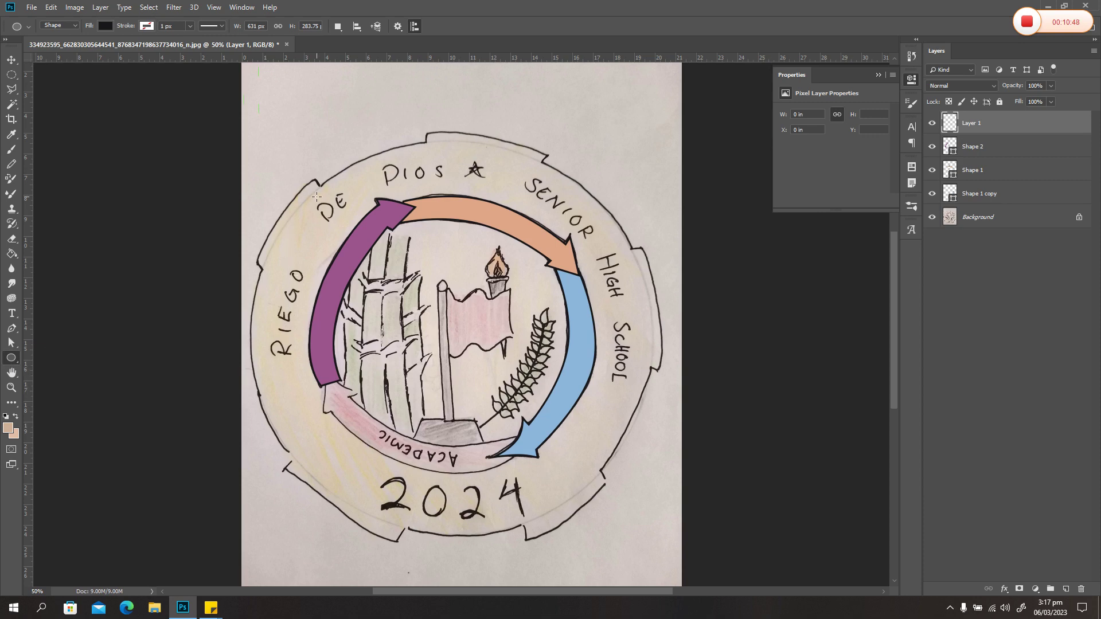
{"action": "left_click_drag", "start_coordinate": [320, 197], "coordinate": [608, 523]}
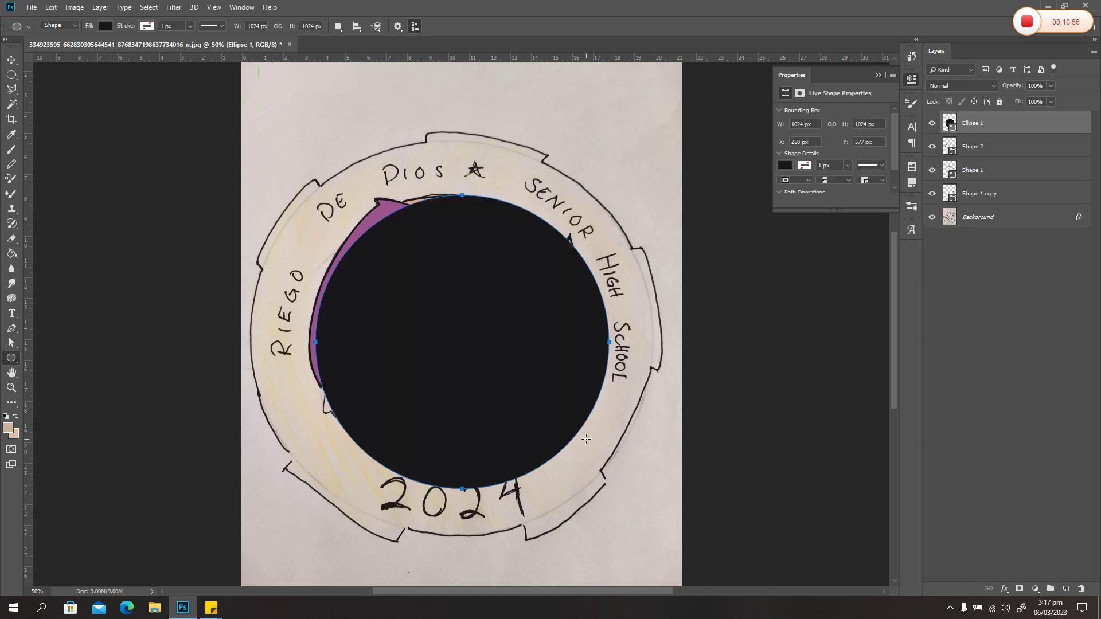
{"action": "left_click", "coordinate": [11, 60]}
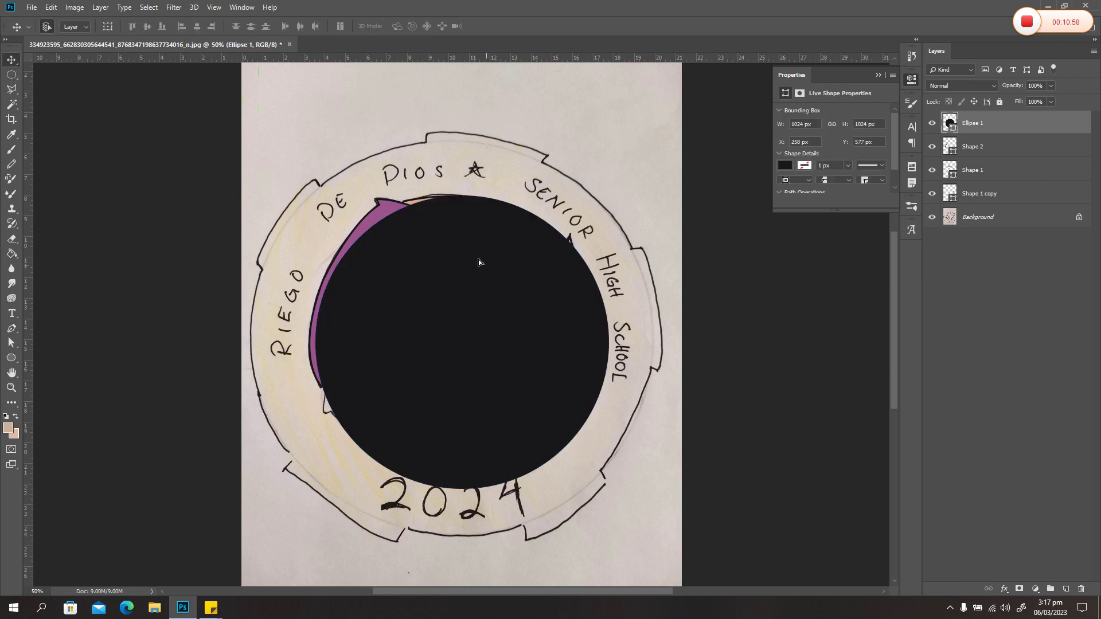
{"action": "left_click_drag", "start_coordinate": [478, 259], "coordinate": [479, 281]}
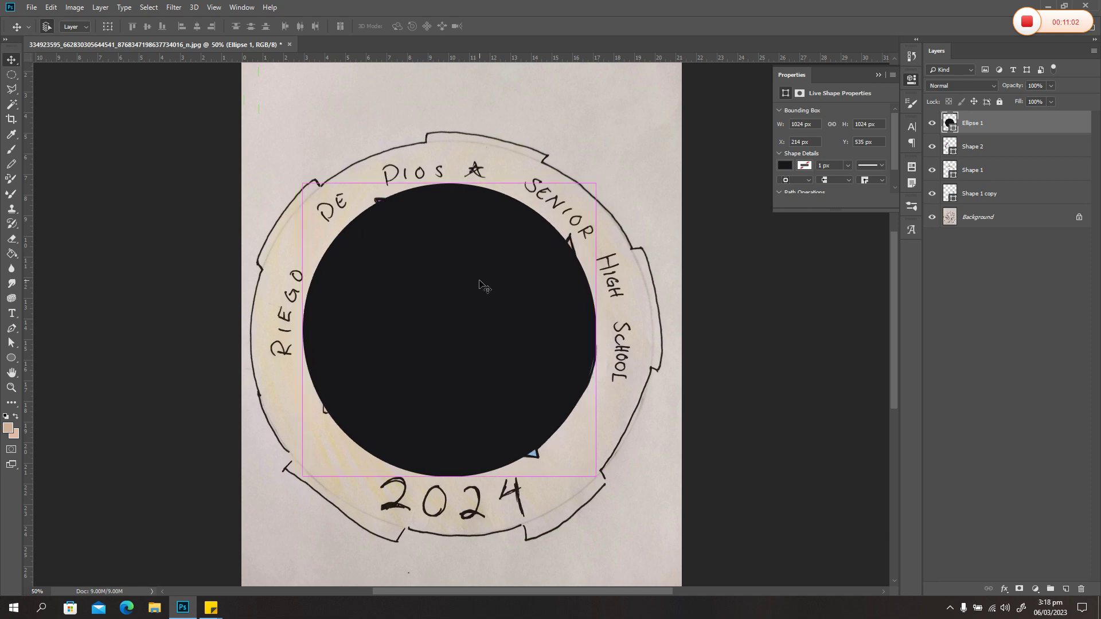
Start a text along the black circle's edge beside the sketched word RIEGO, with the font size at 60 pt.
{"action": "left_click", "coordinate": [12, 314]}
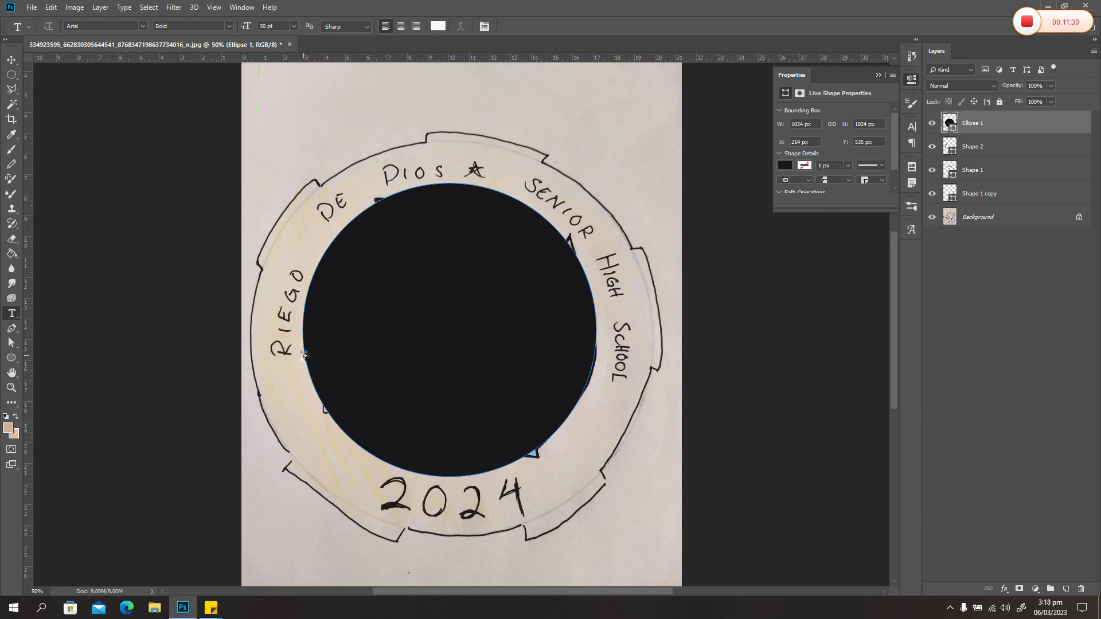
{"action": "left_click", "coordinate": [304, 354]}
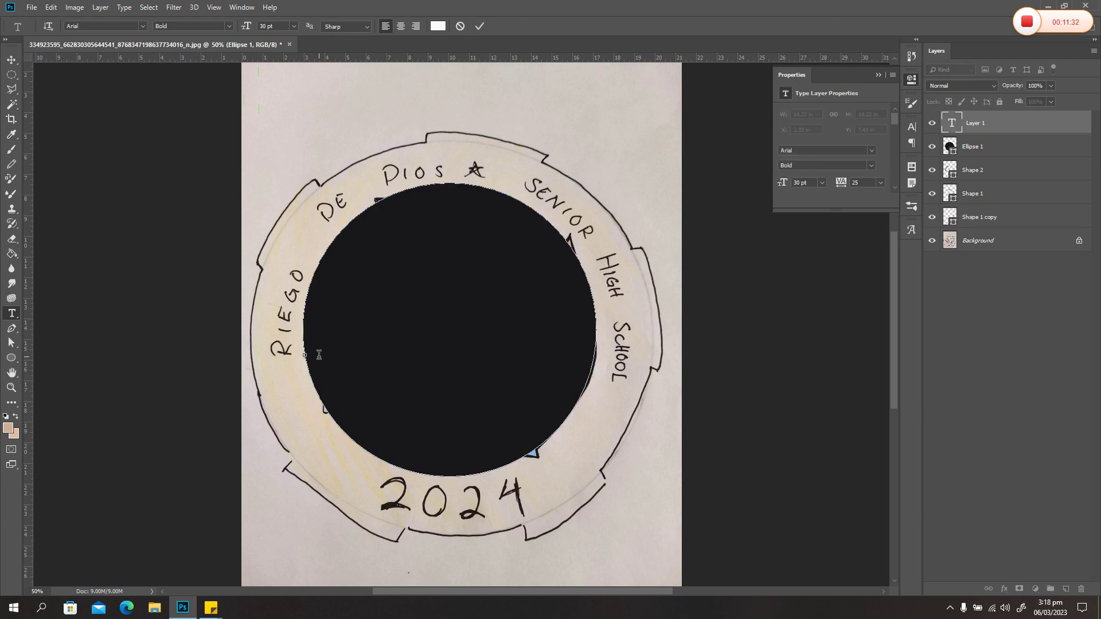
{"action": "left_click", "coordinate": [293, 26]}
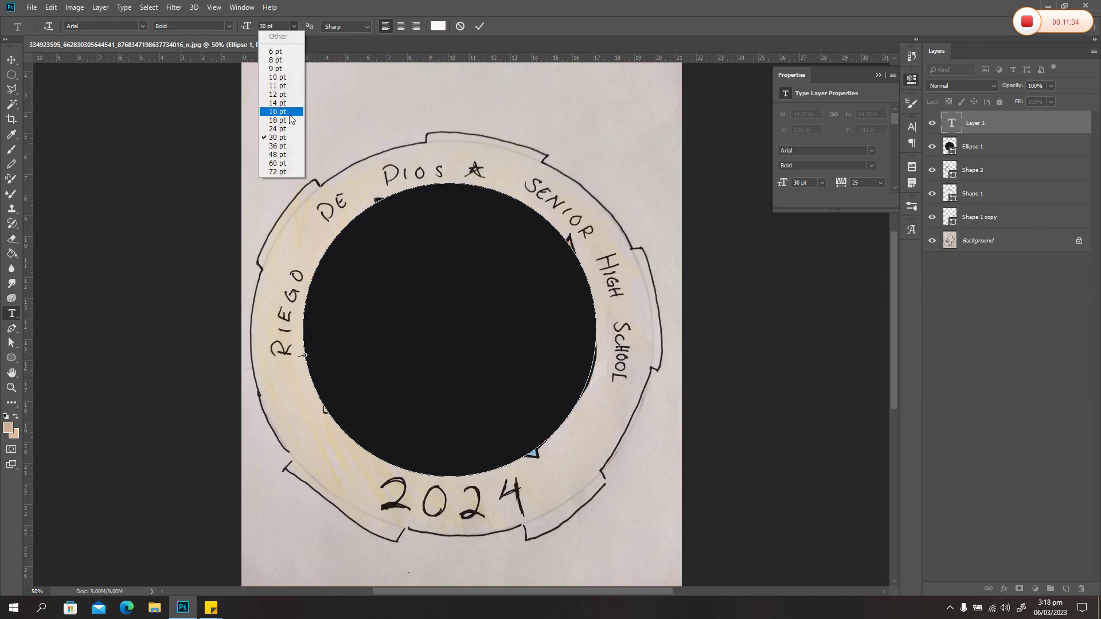
{"action": "left_click", "coordinate": [282, 153]}
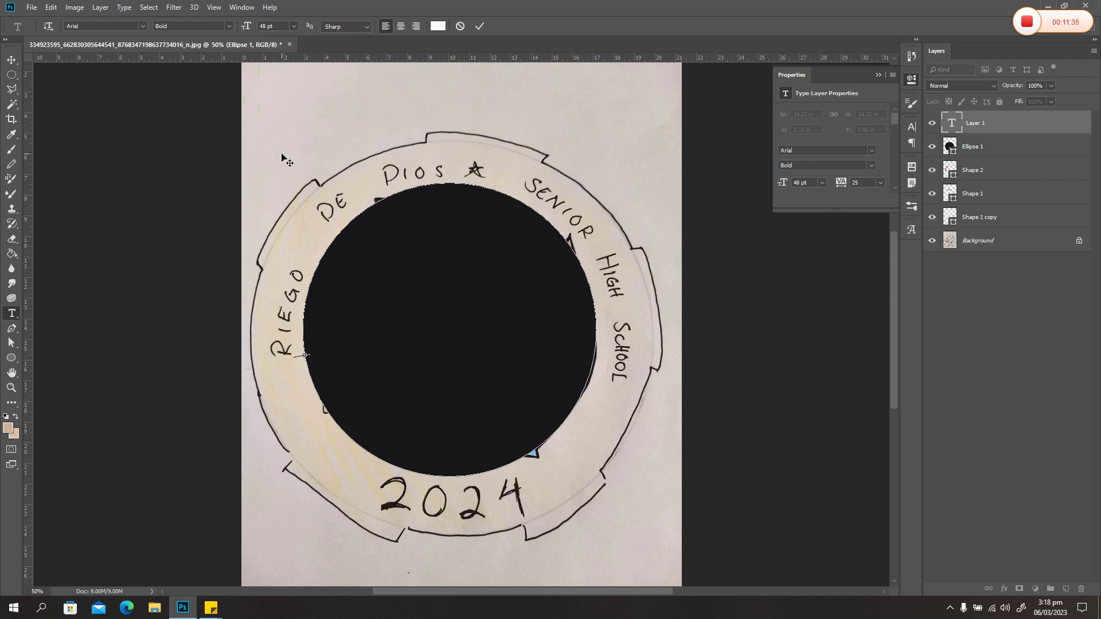
{"action": "left_click", "coordinate": [294, 26]}
{"action": "left_click", "coordinate": [274, 163]}
Enter the curved school name RIEGO DE DIOS SENIOR HIGH SCHOOL in capitals.
{"action": "type", "text": "ieg"}
{"action": "key", "text": "BackSpace"}
{"action": "key", "text": "BackSpace"}
{"action": "type", "text": "IEGODE D"}
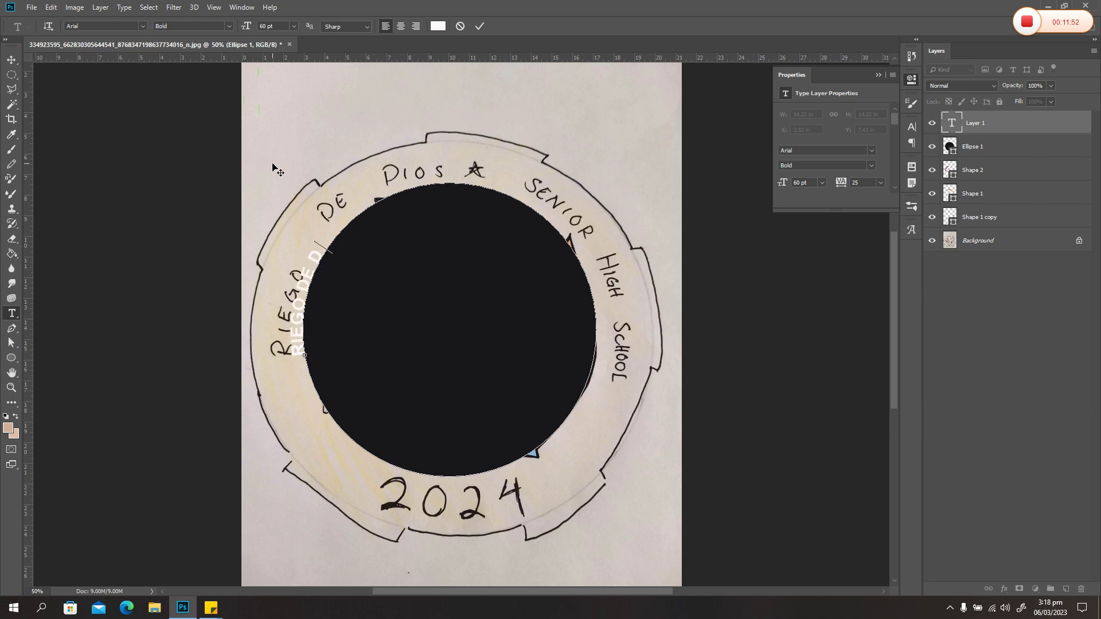
{"action": "type", "text": "IOS SENIOR"}
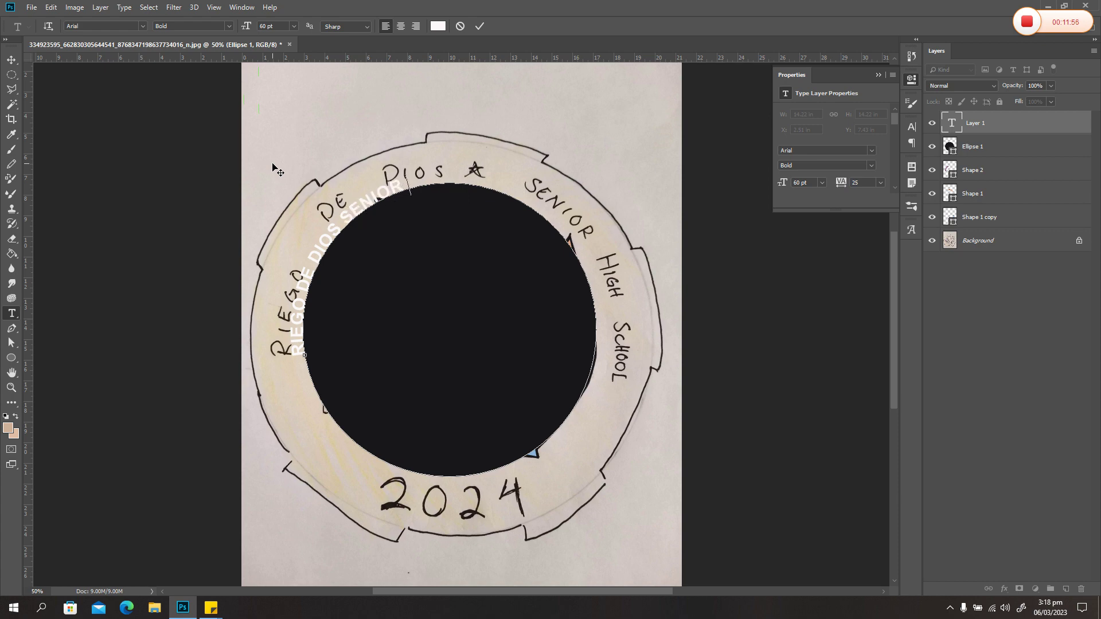
{"action": "type", "text": " HIGH SCHOOL"}
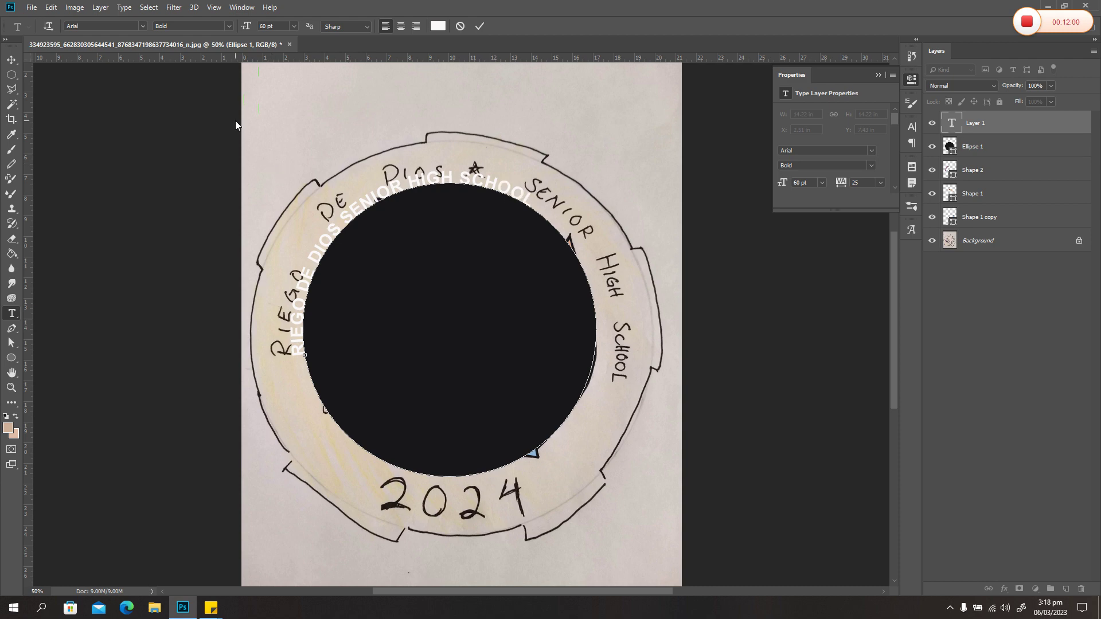
Widen the gaps between the words of the curved school name and set the whole text to 122 pt.
{"action": "left_click_drag", "start_coordinate": [303, 295], "coordinate": [530, 198]}
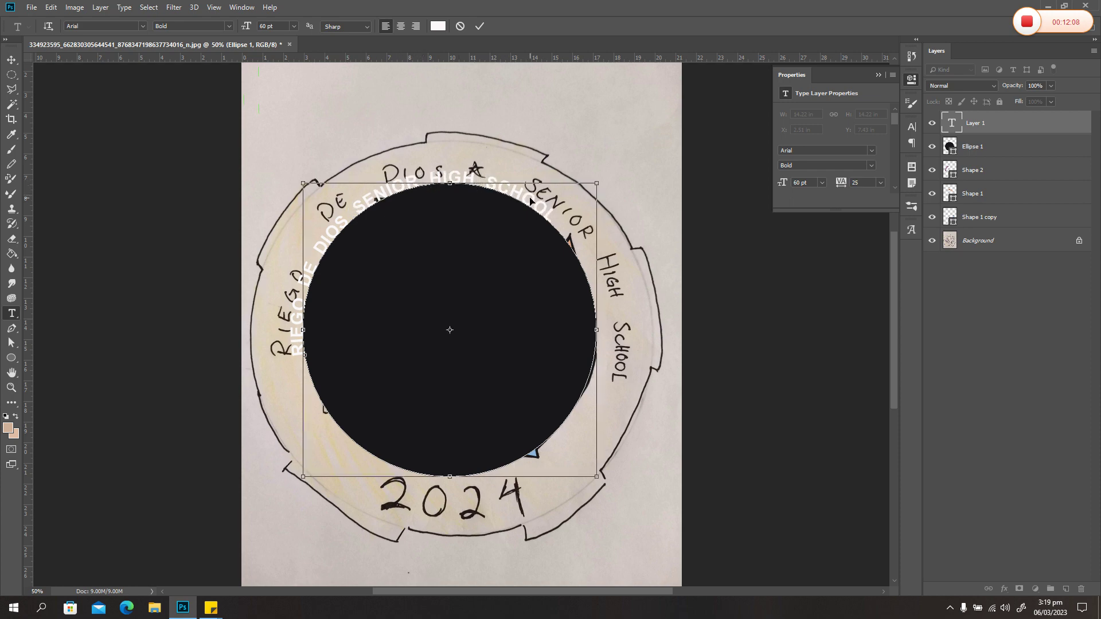
{"action": "key", "text": "ctrl+a"}
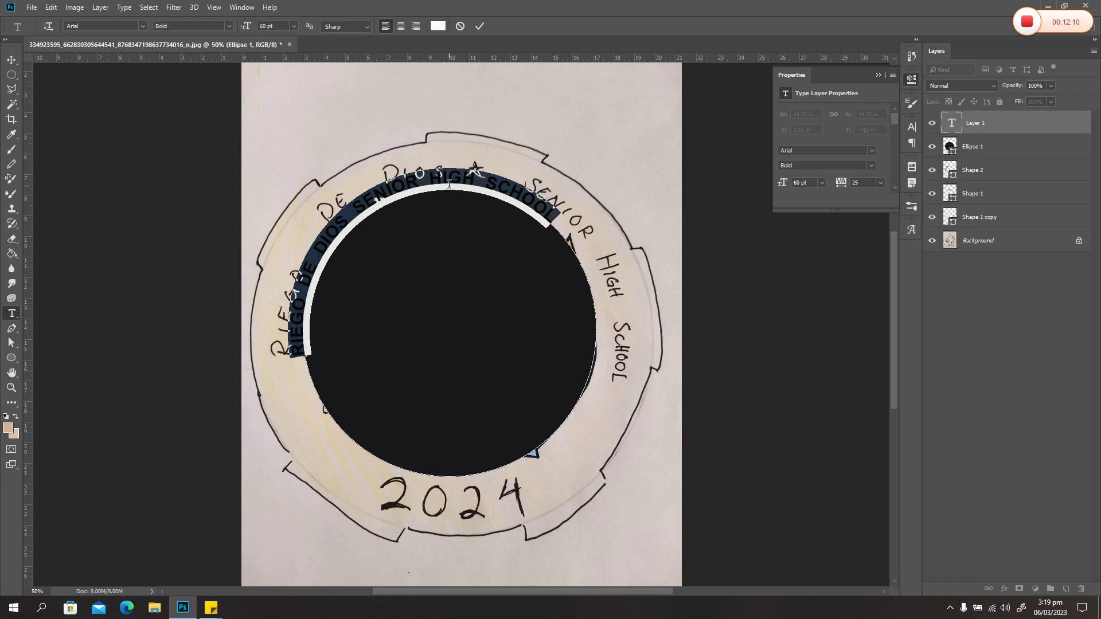
{"action": "left_click", "coordinate": [293, 26]}
{"action": "left_click", "coordinate": [292, 171]}
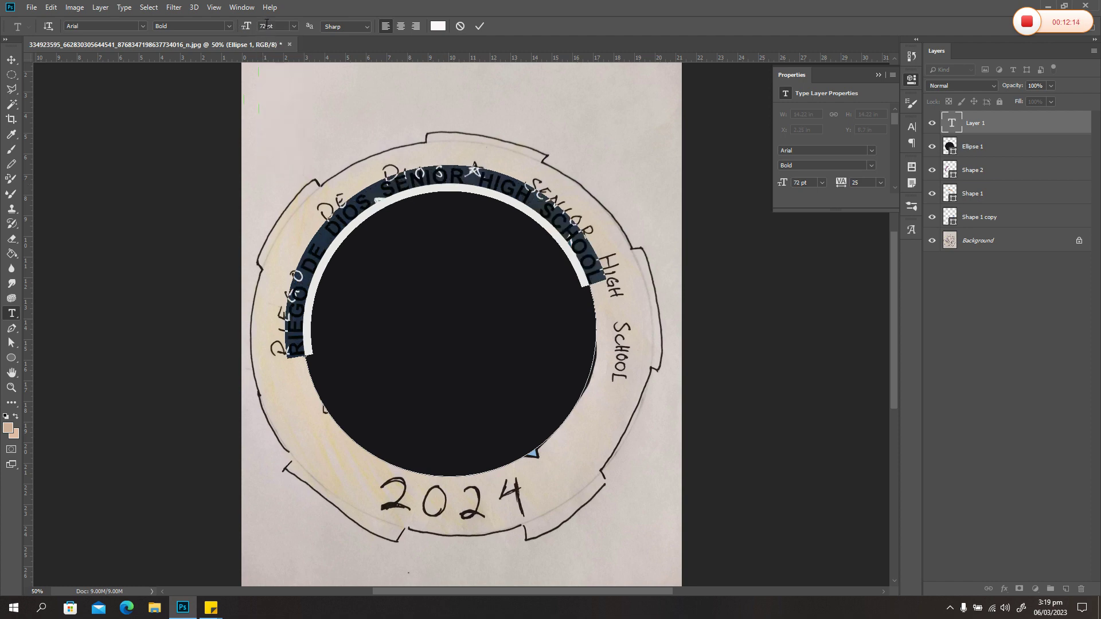
{"action": "left_click_drag", "start_coordinate": [266, 26], "coordinate": [255, 27]}
{"action": "type", "text": "12"}
{"action": "key", "text": "Return"}
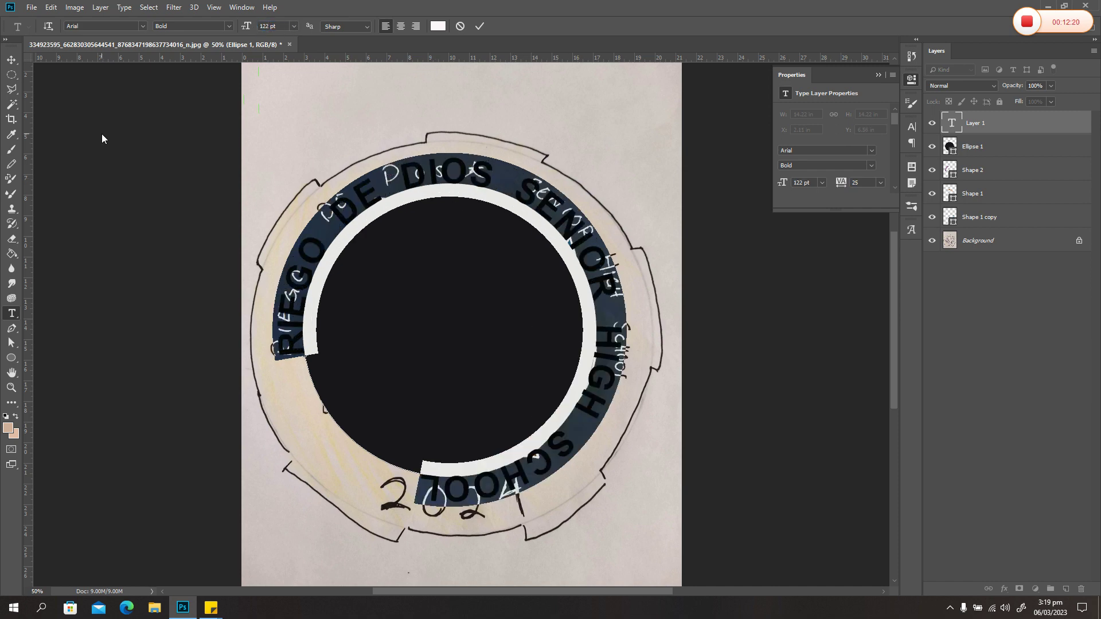
{"action": "left_click", "coordinate": [12, 60]}
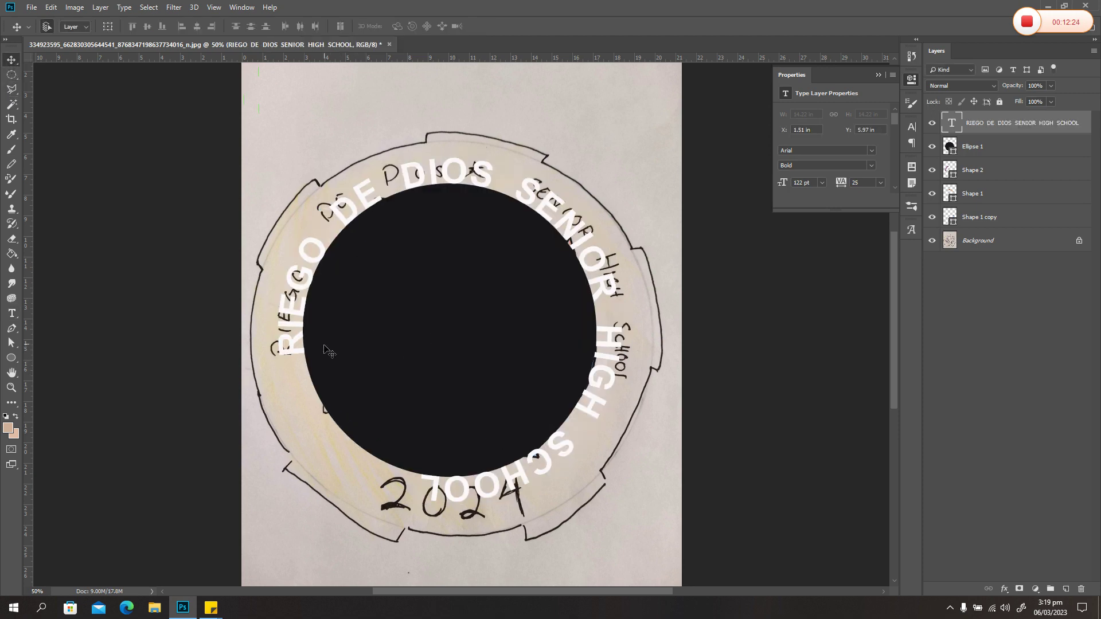
{"action": "key", "text": "ctrl"}
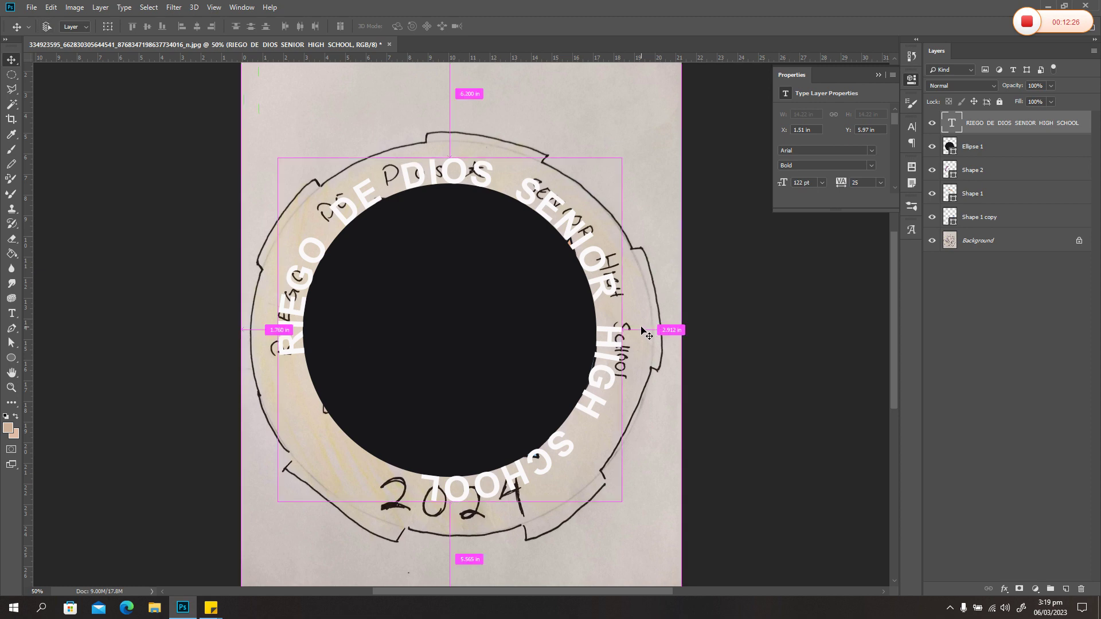
Rotate the curved school name about 45 degrees counter-clockwise and enlarge it to about 105% so it sits centred above the sketched 2024.
{"action": "key", "text": "ctrl+t"}
{"action": "left_click_drag", "start_coordinate": [690, 432], "coordinate": [691, 231]}
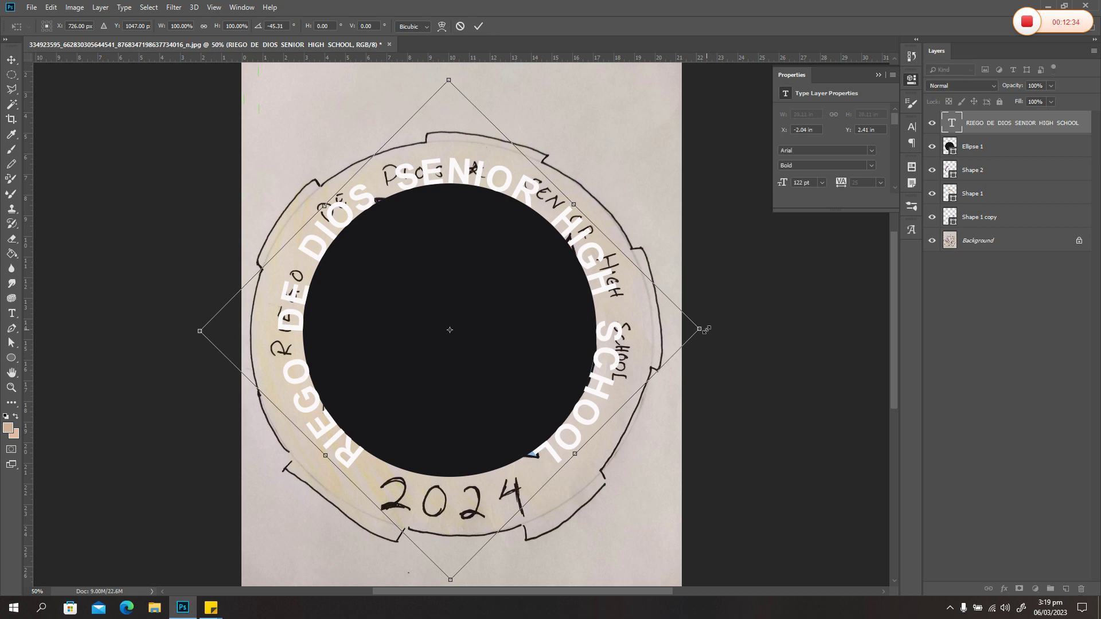
{"action": "left_click_drag", "start_coordinate": [700, 329], "coordinate": [717, 329]}
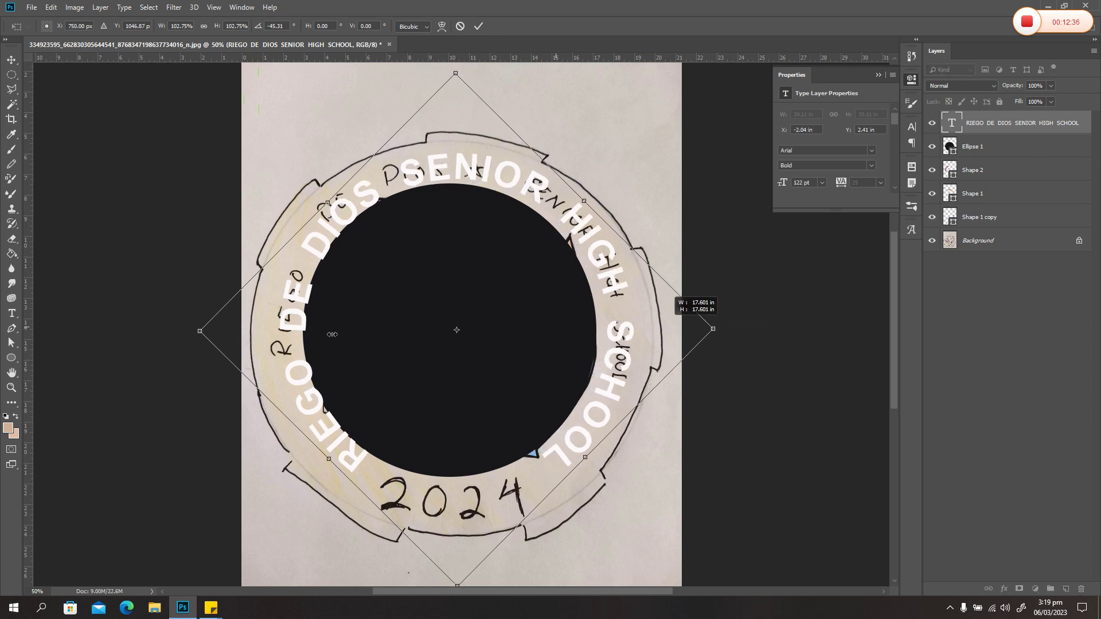
{"action": "left_click_drag", "start_coordinate": [198, 330], "coordinate": [184, 325]}
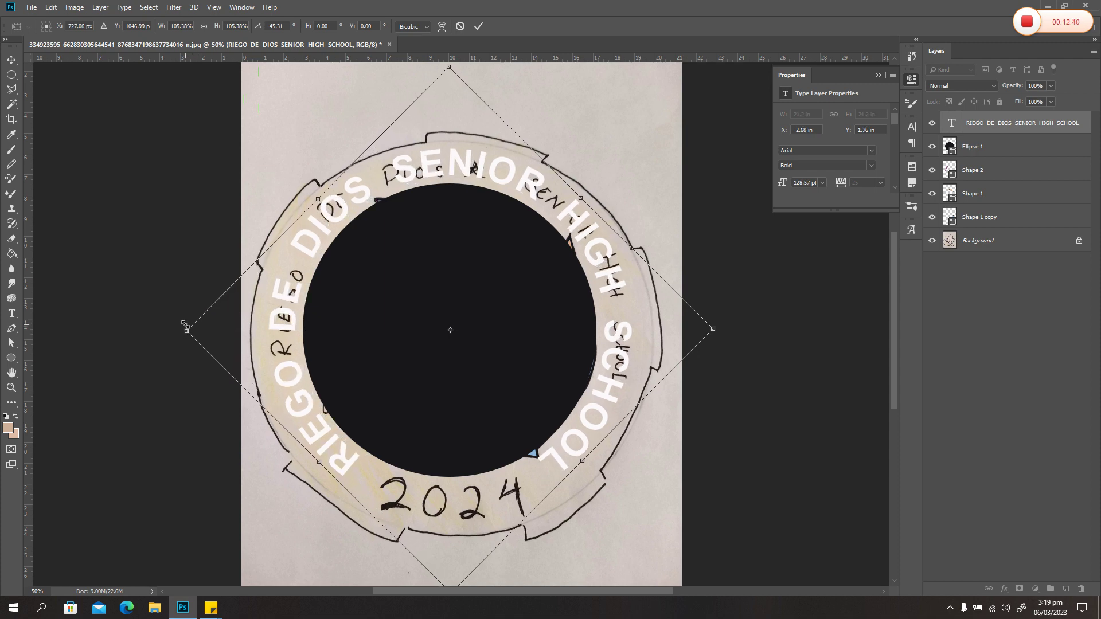
{"action": "key", "text": "Return"}
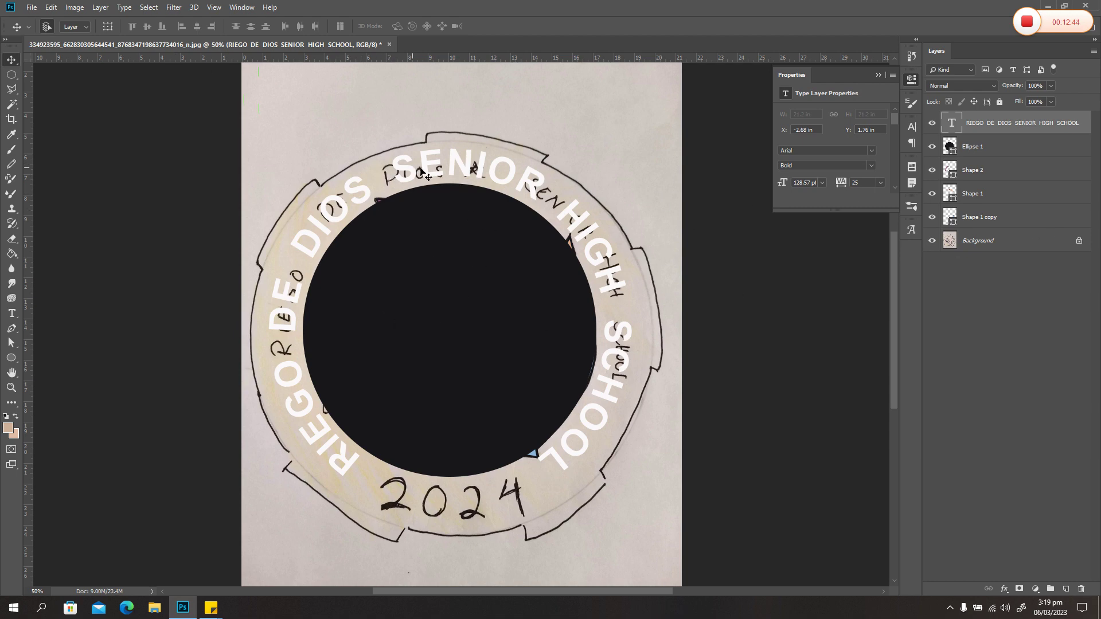
Delete the black circle layer Ellipse 1 and check the artwork with the Background sketch briefly hidden.
{"action": "left_click", "coordinate": [988, 150]}
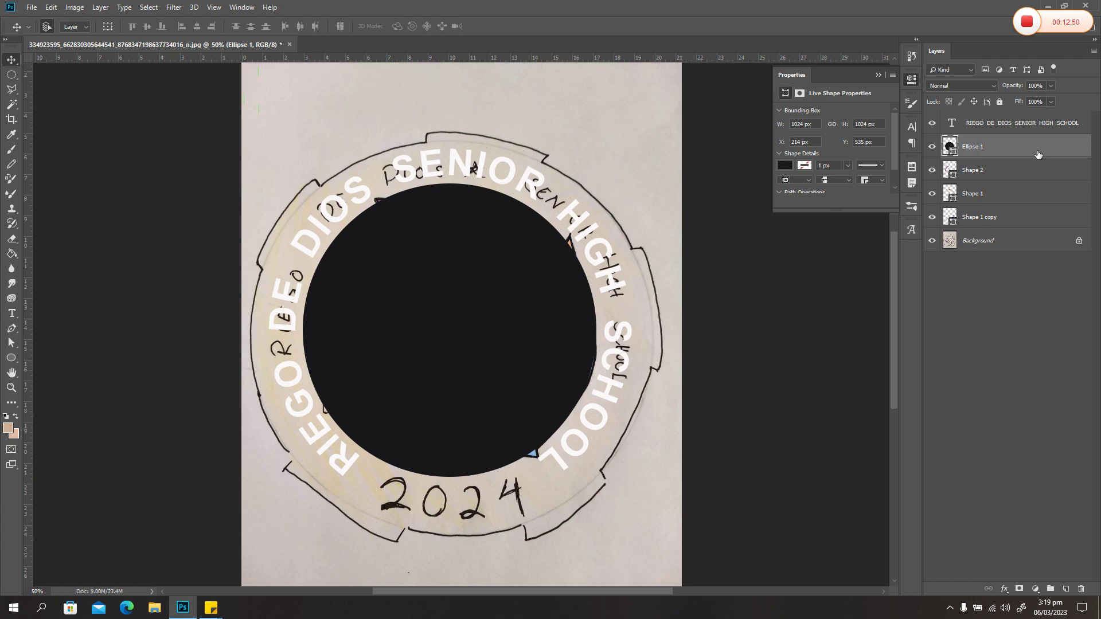
{"action": "key", "text": "Delete"}
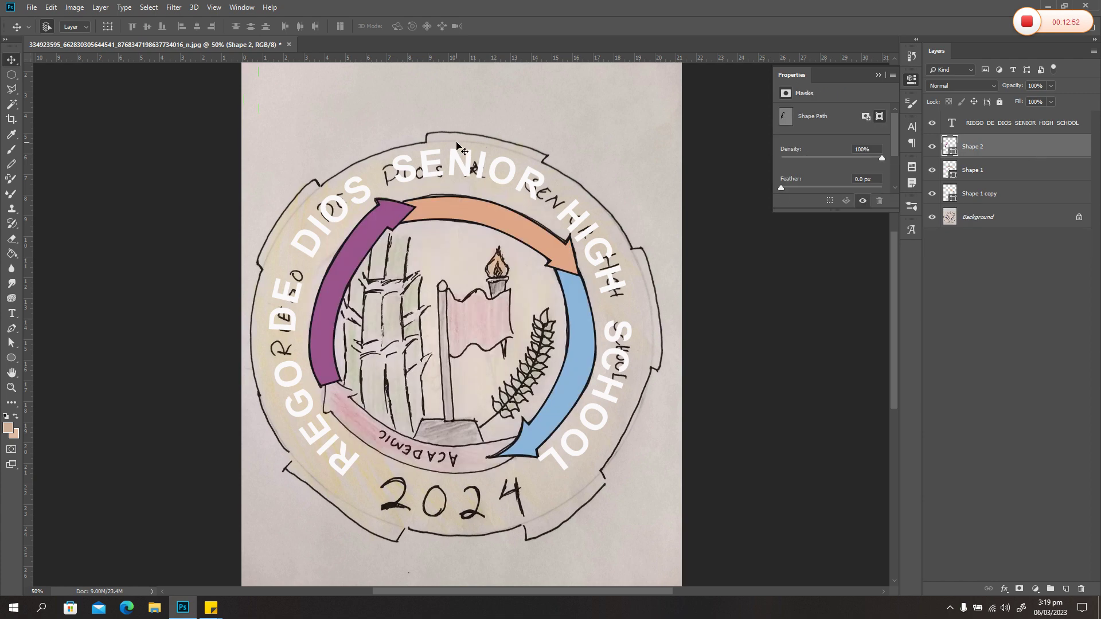
{"action": "left_click", "coordinate": [931, 218]}
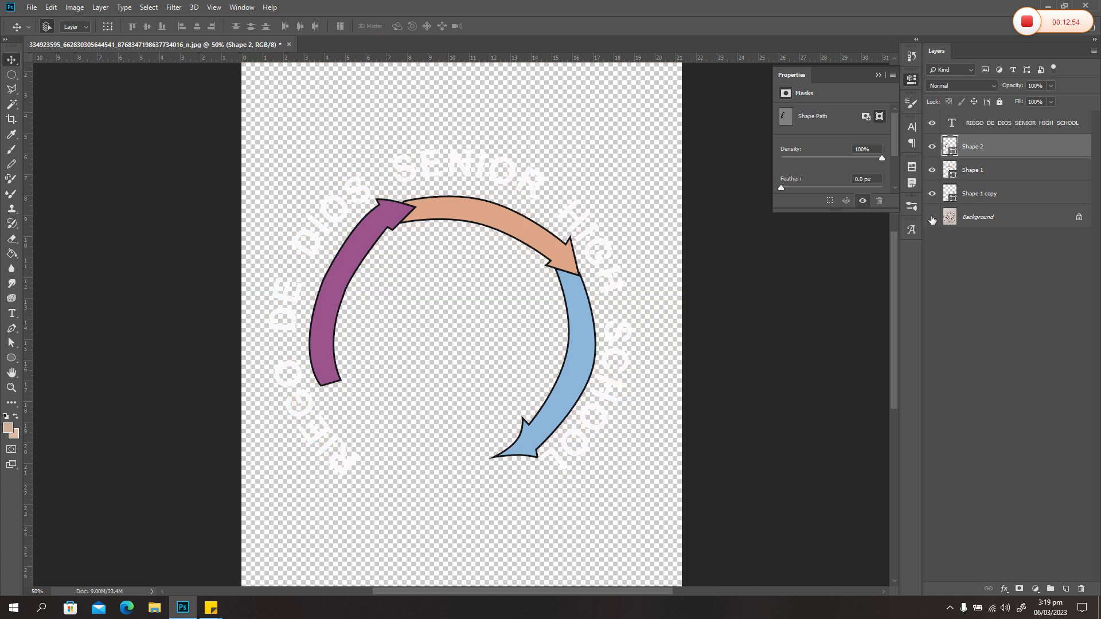
{"action": "left_click", "coordinate": [931, 219]}
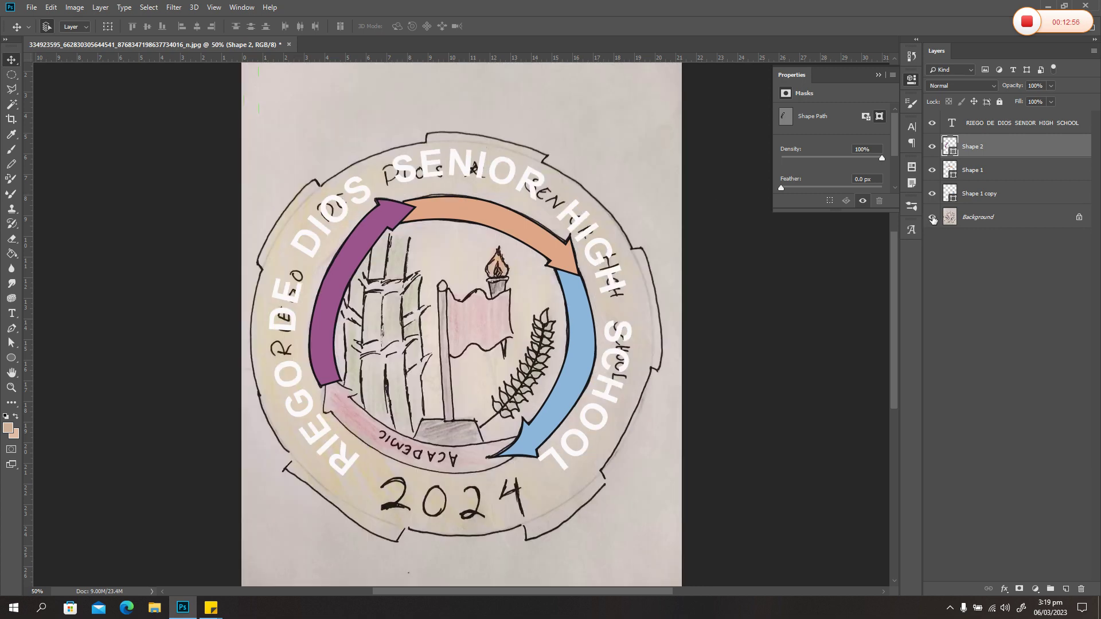
Recolour the whole curved school name black and check it with the Background sketch briefly hidden.
{"action": "key", "text": "t"}
{"action": "left_click", "coordinate": [439, 182]}
{"action": "key", "text": "ctrl+a"}
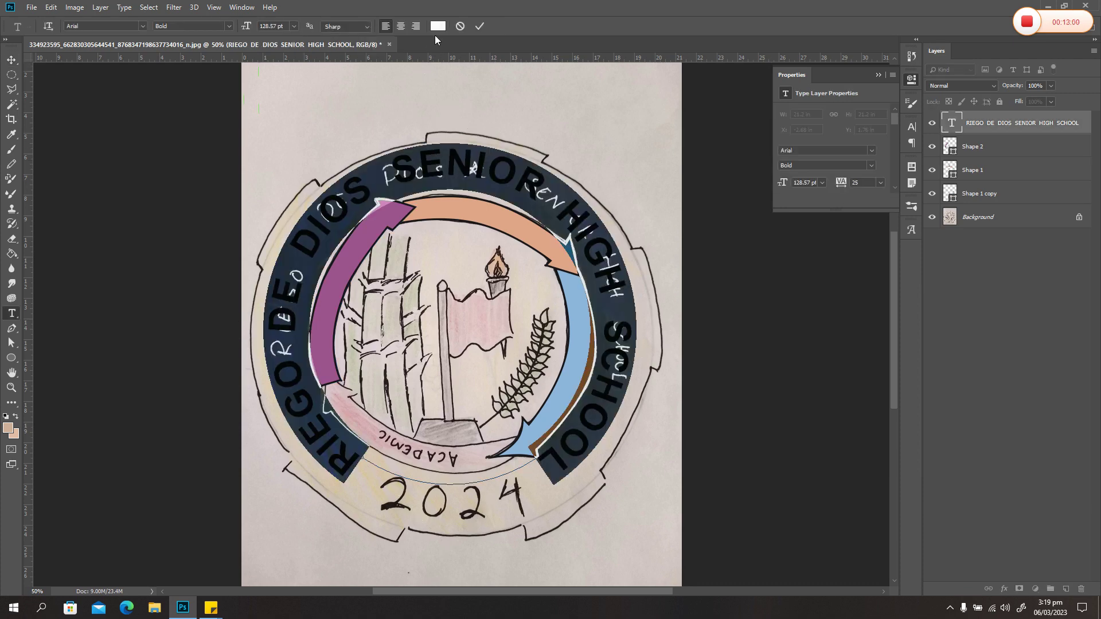
{"action": "left_click", "coordinate": [438, 26]}
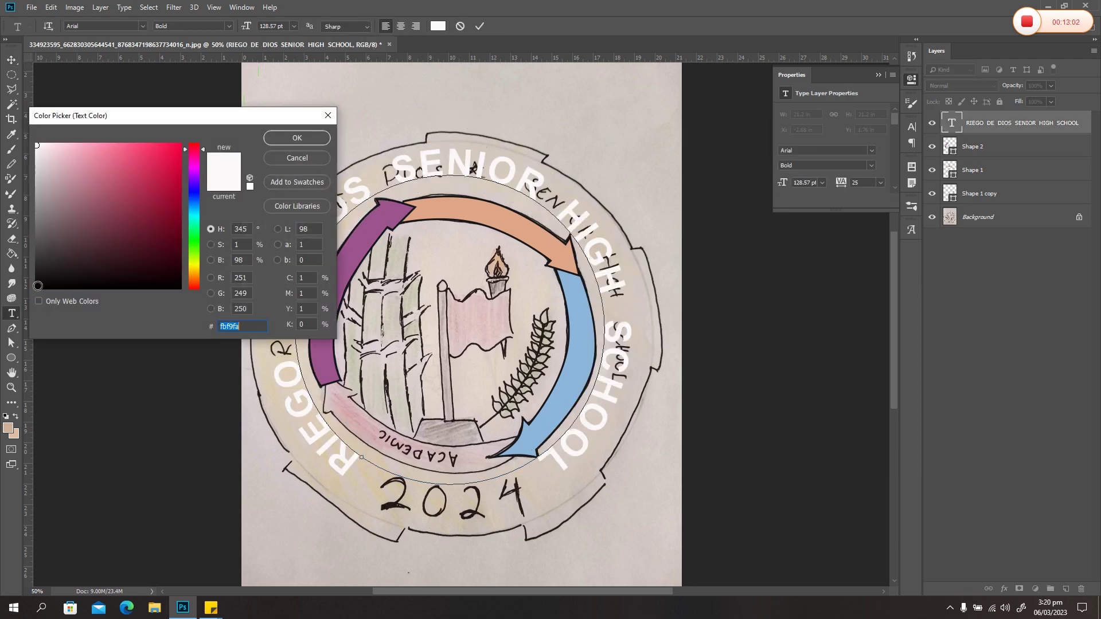
{"action": "left_click", "coordinate": [38, 285]}
{"action": "left_click", "coordinate": [293, 139]}
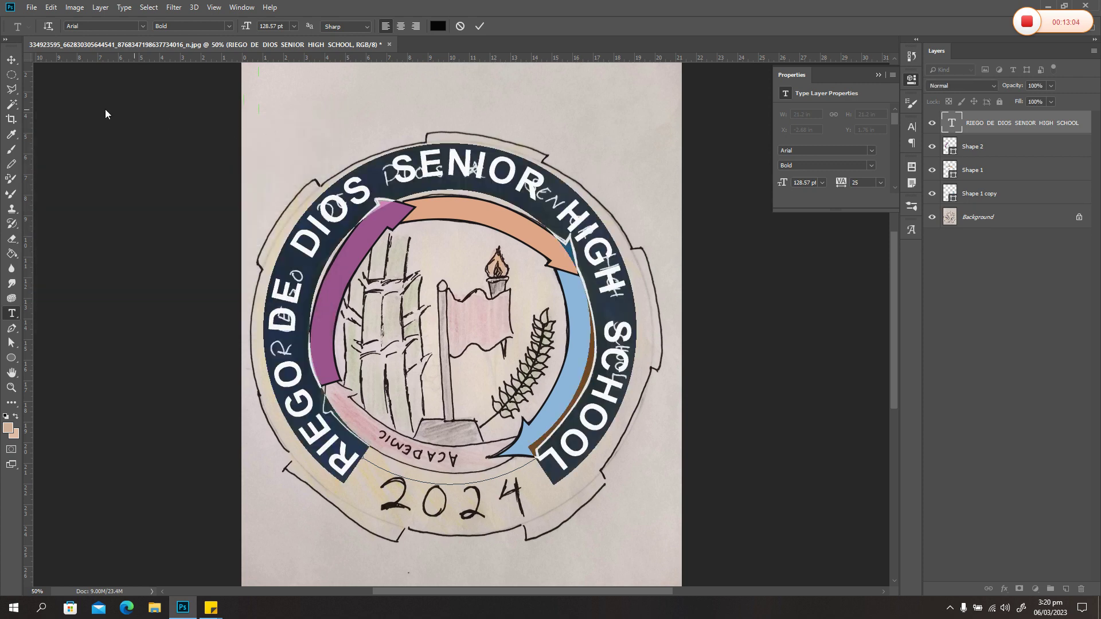
{"action": "key", "text": "ctrl+Return"}
{"action": "key", "text": "v"}
{"action": "left_click", "coordinate": [935, 230]}
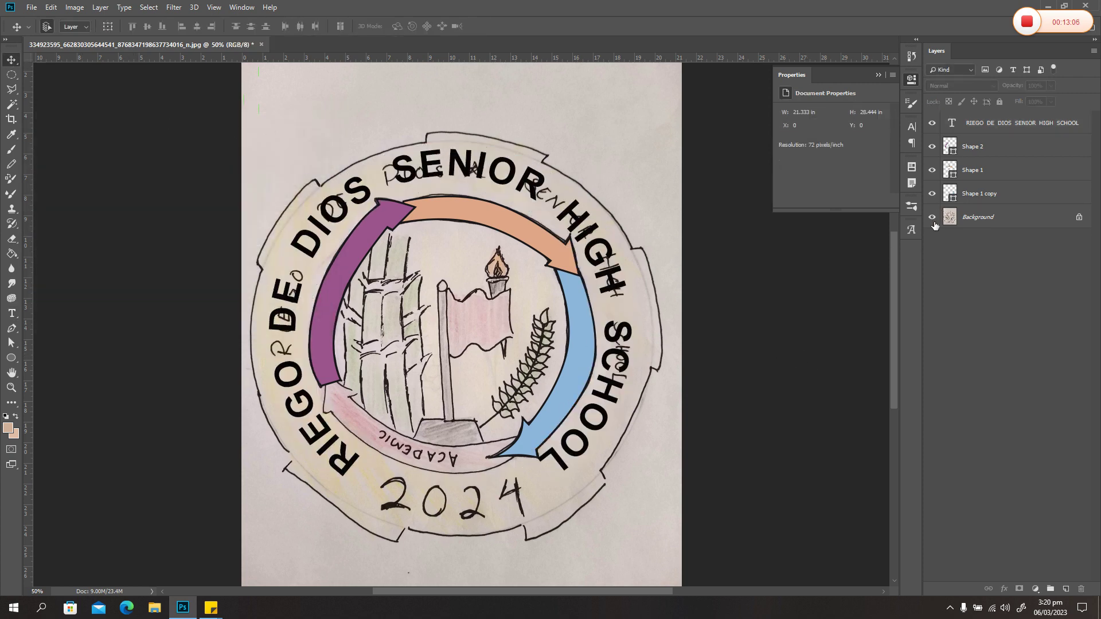
{"action": "left_click", "coordinate": [931, 219]}
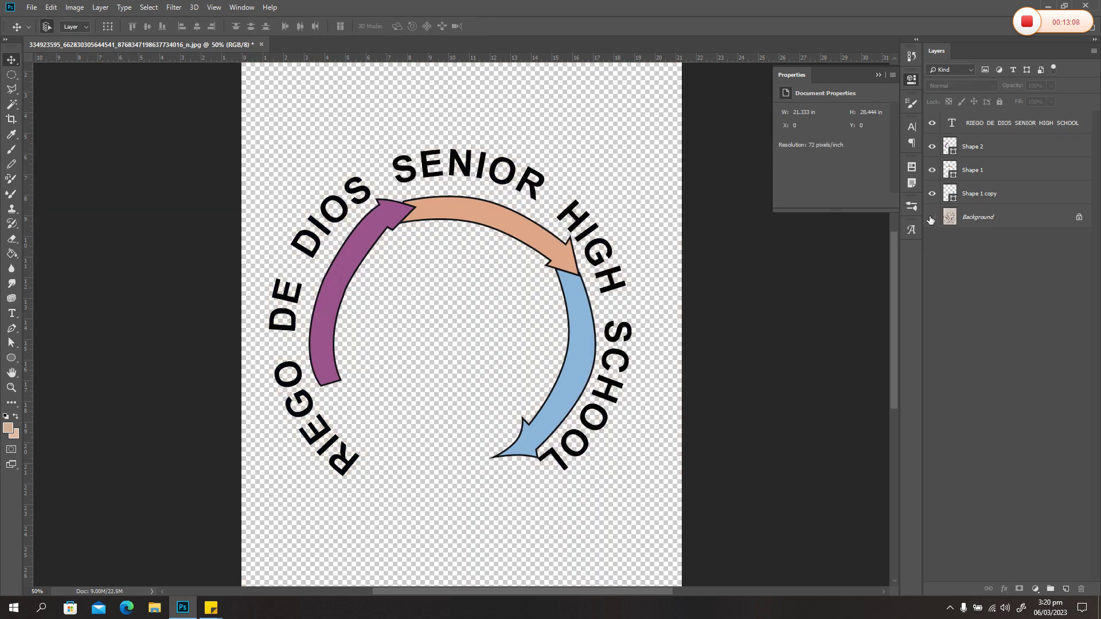
{"action": "left_click", "coordinate": [931, 218]}
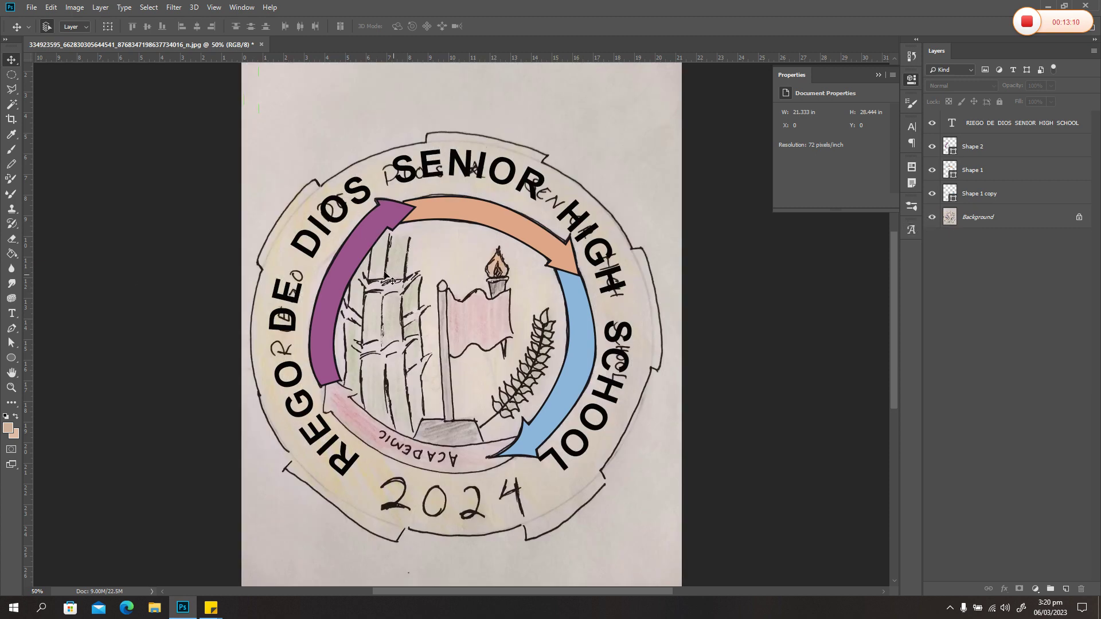
Open the list of shape tool variants.
{"action": "left_click", "coordinate": [11, 358]}
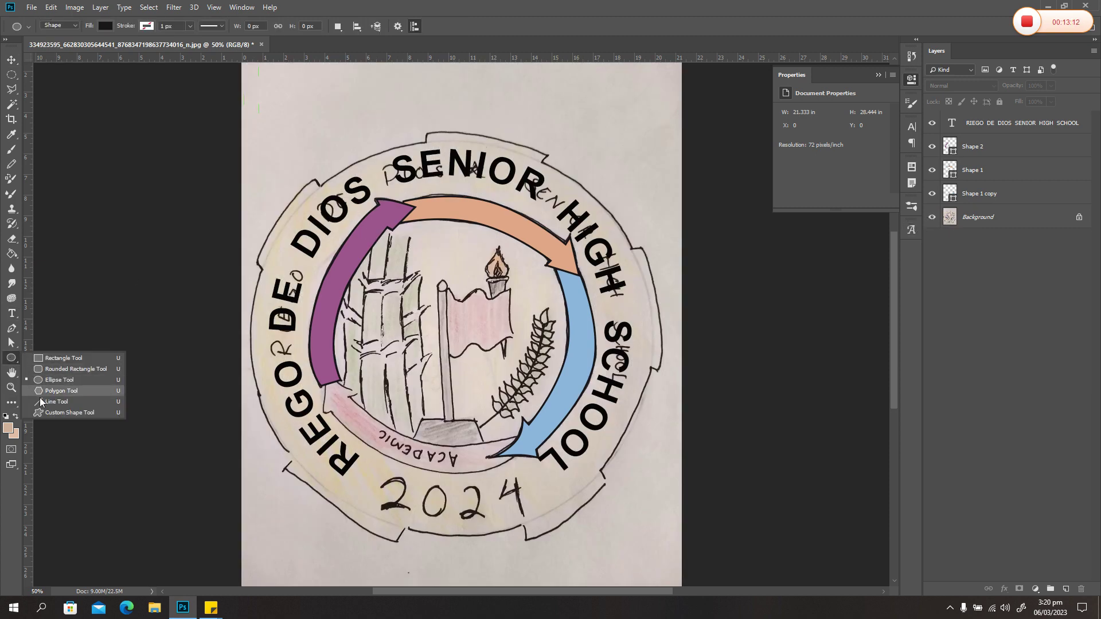